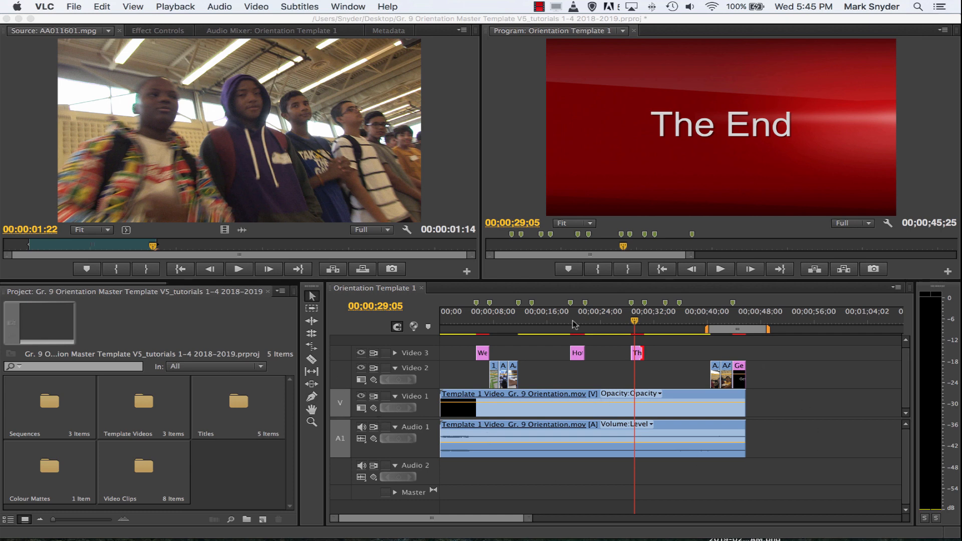
Step: Try moving all clips of the Orientation Template 1 sequence about 12 seconds later, and undo the move
left_click(756, 491)
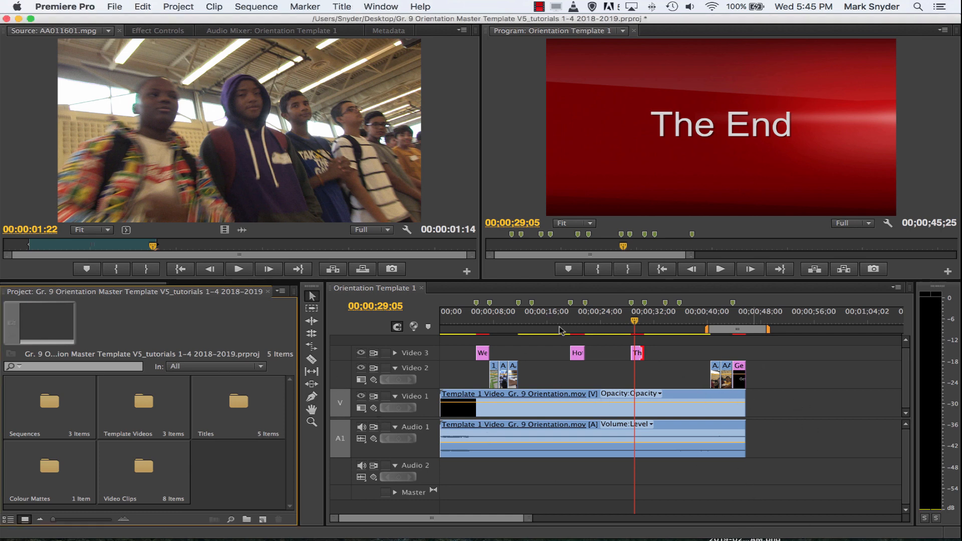
mouse_move(768, 488)
left_mouse_down()
mouse_move(440, 362)
mouse_move(441, 336)
left_mouse_up()
left_click_drag(691, 399, 771, 399)
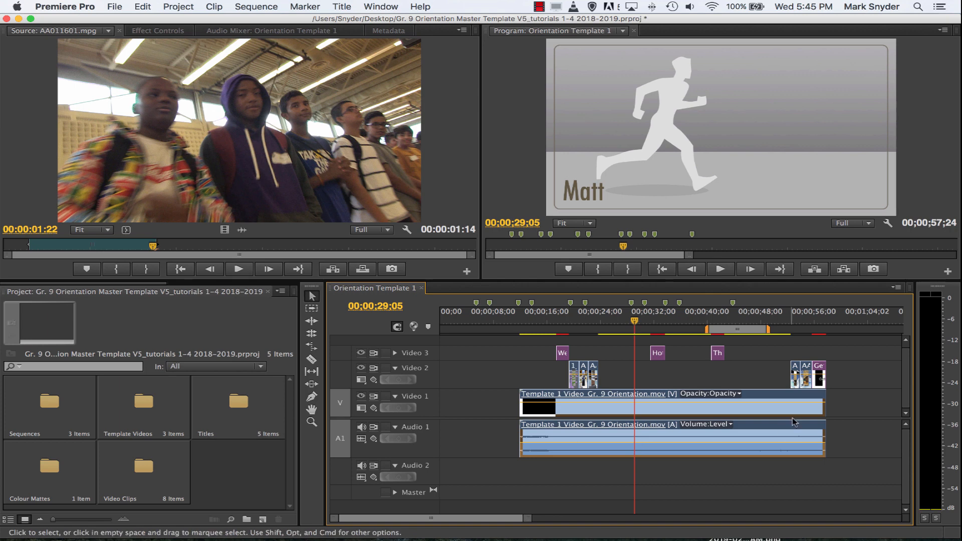
key("super+z")
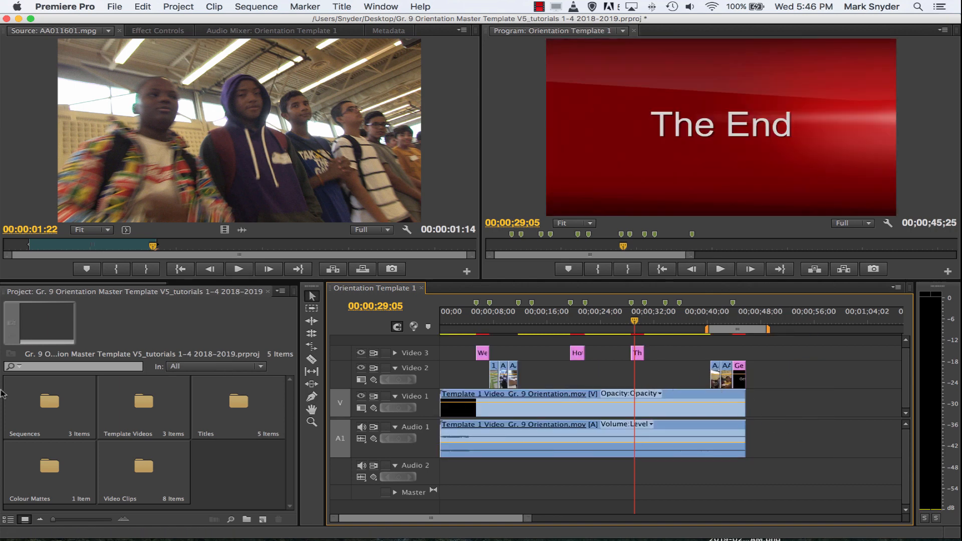
Step: Create a new bin named Green Screen Clips in the project
left_click(230, 467)
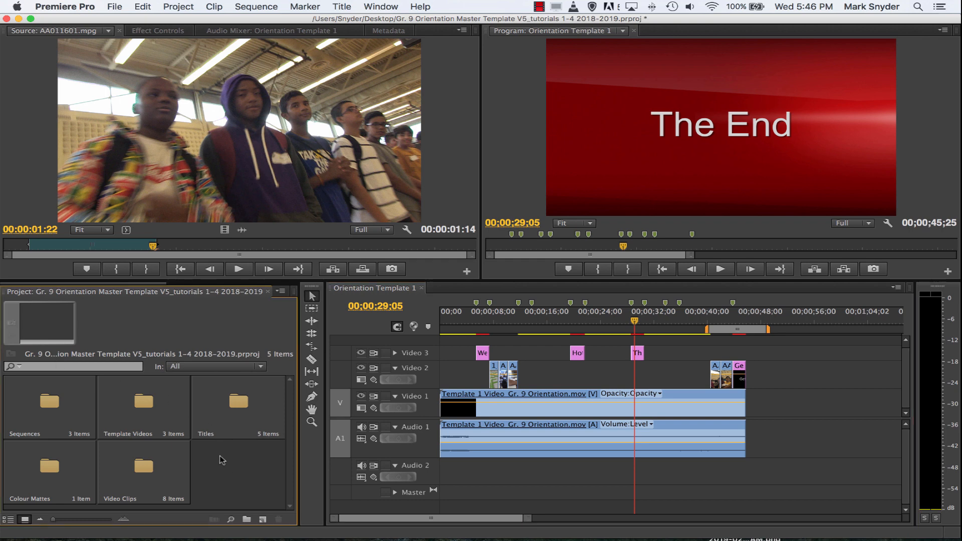
left_click(147, 469)
left_click(242, 485)
right_click(232, 456)
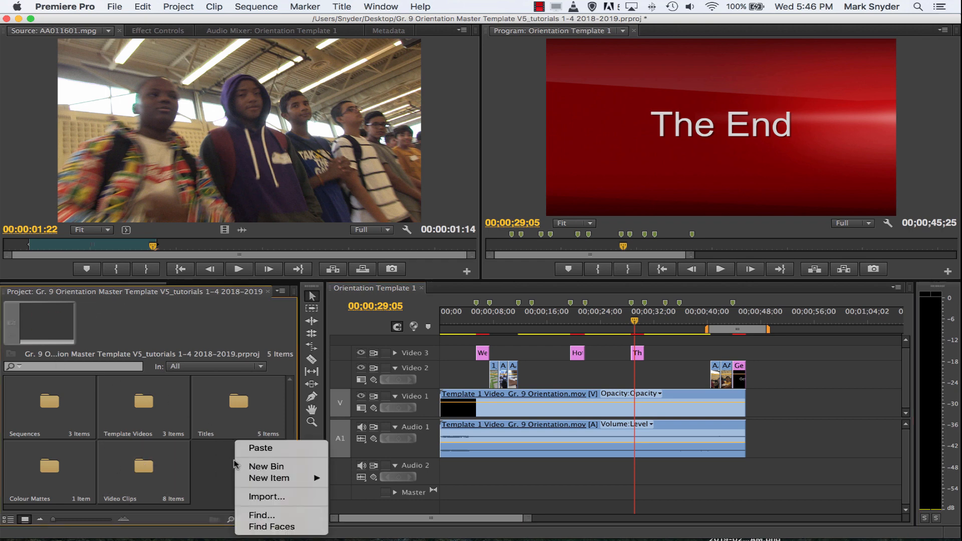
left_click(258, 468)
type("Green Scr")
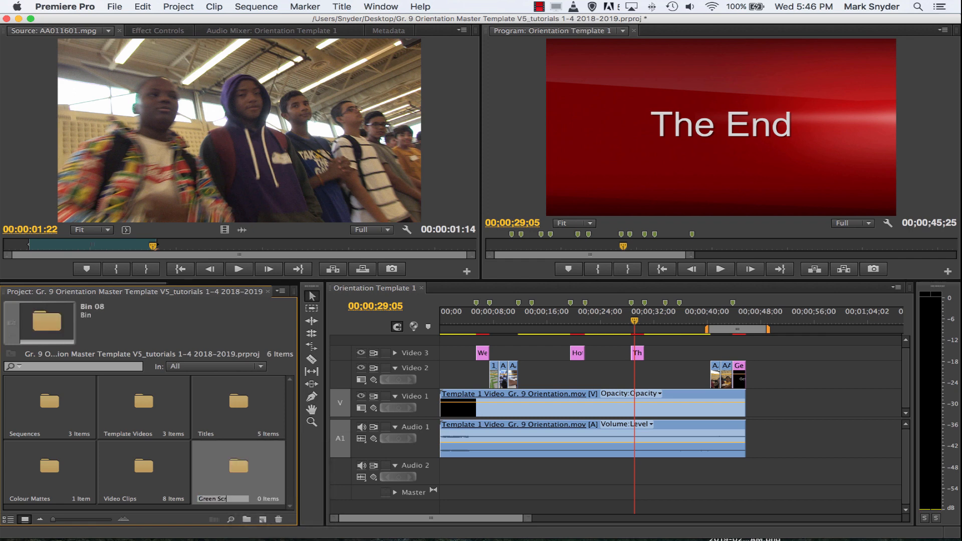
type("een Clips")
key("Tab")
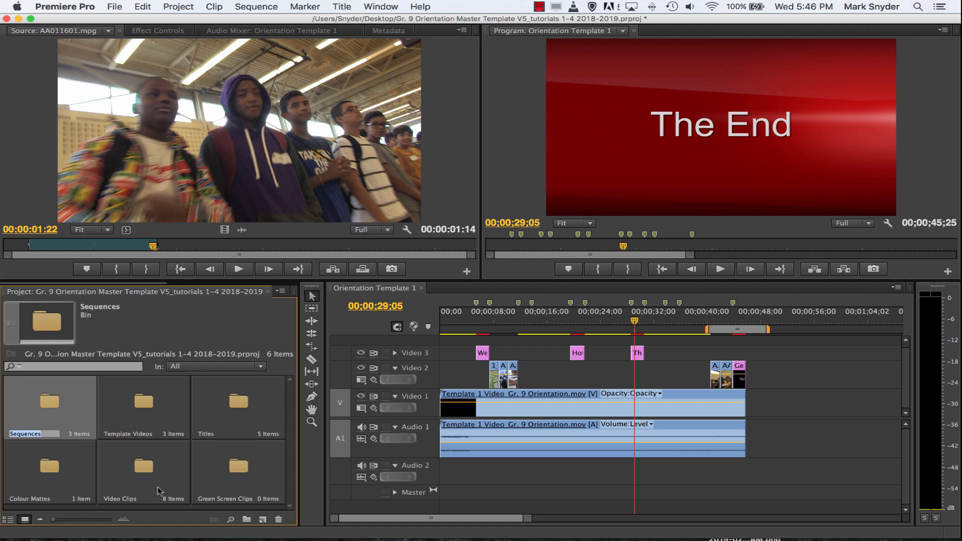
Step: Open the Green Screen Clips bin and browse for media to import in the Green Tutorial Assets folder under Movies
double_click(237, 468)
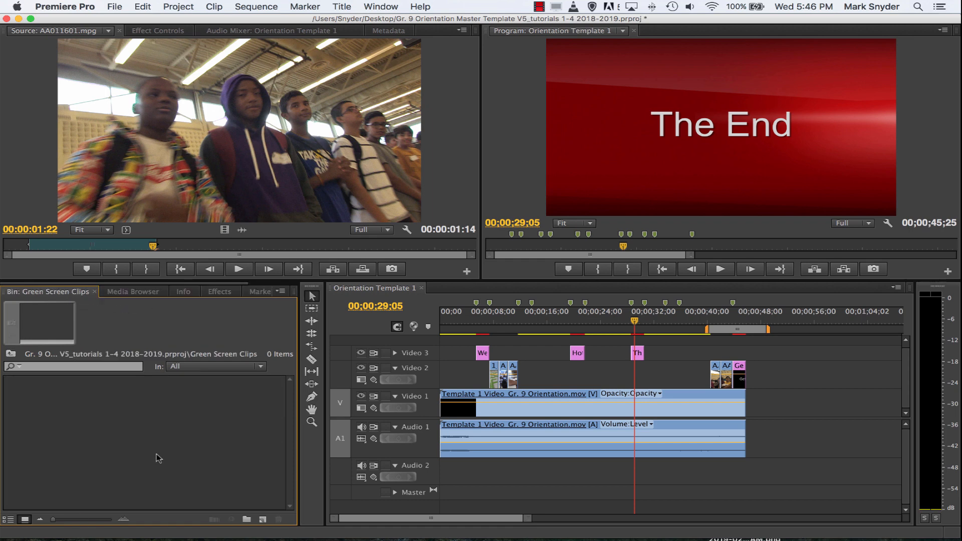
right_click(159, 458)
left_click(307, 481)
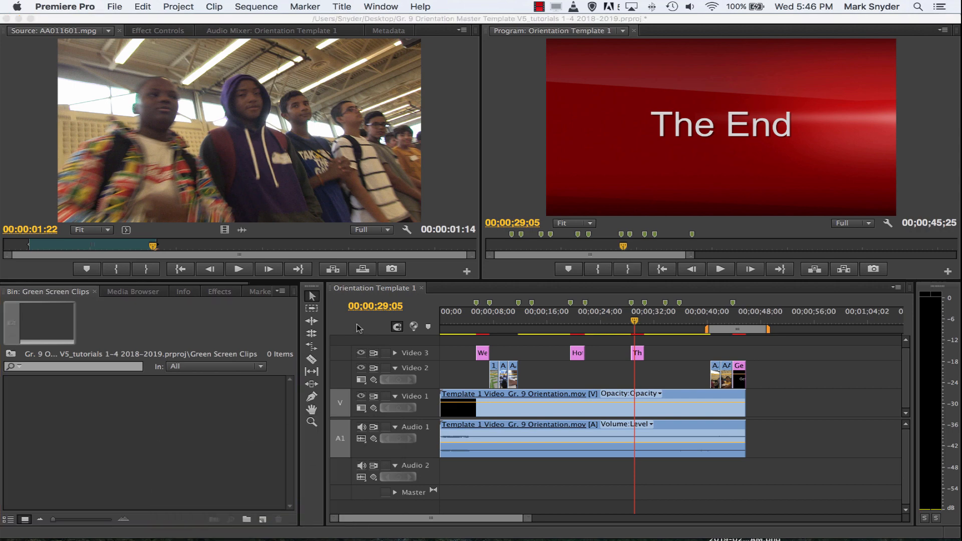
key("super+i")
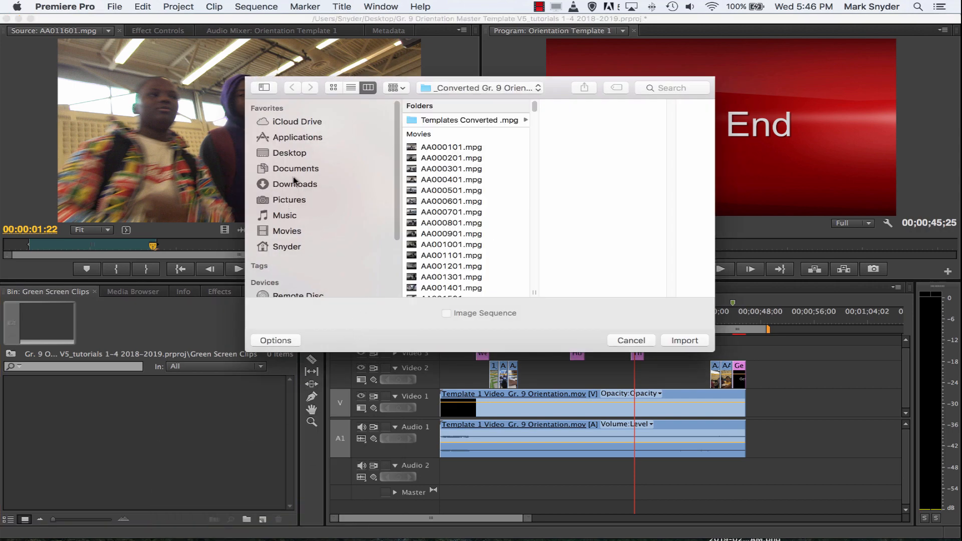
left_click(292, 232)
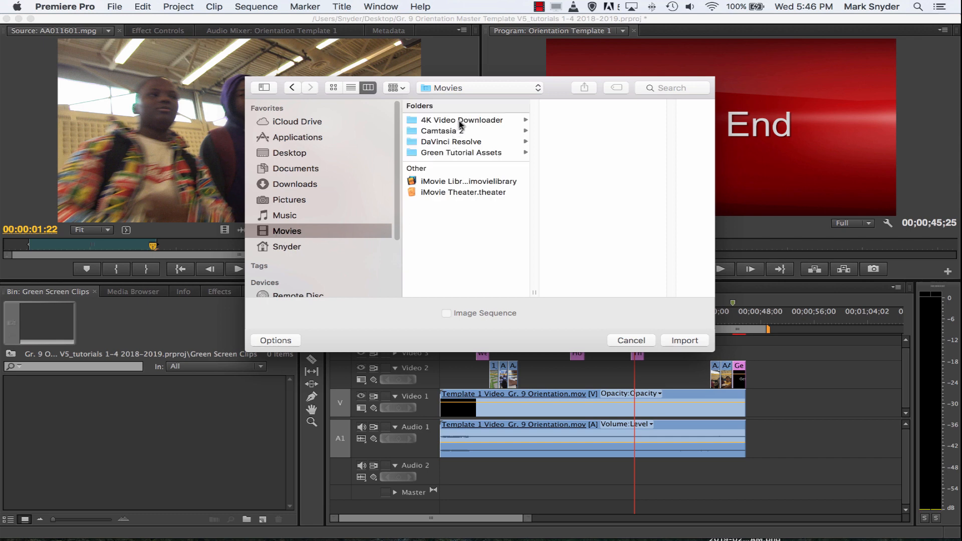
left_click(447, 156)
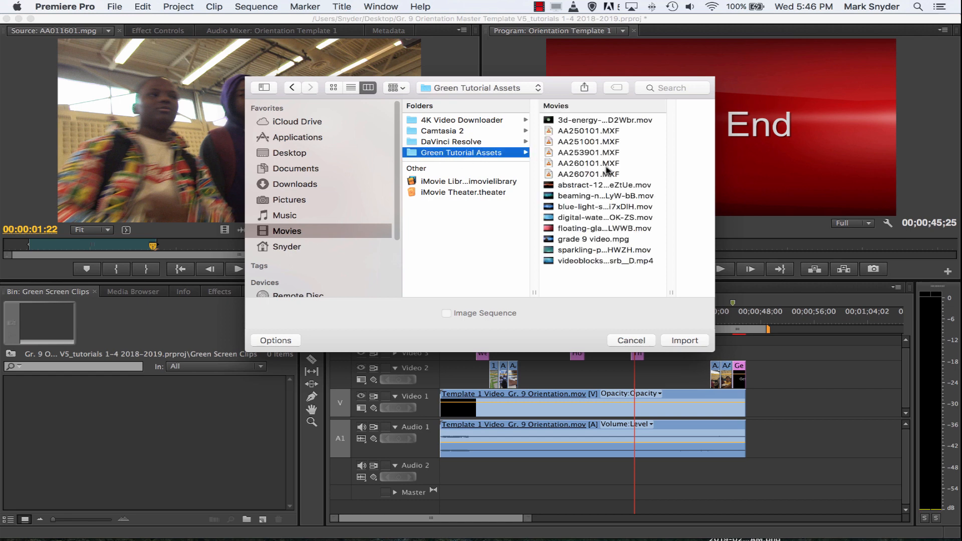
Step: Import the clips AA250101.MXF and AA251001.MXF into the Green Screen Clips bin
left_click(582, 132)
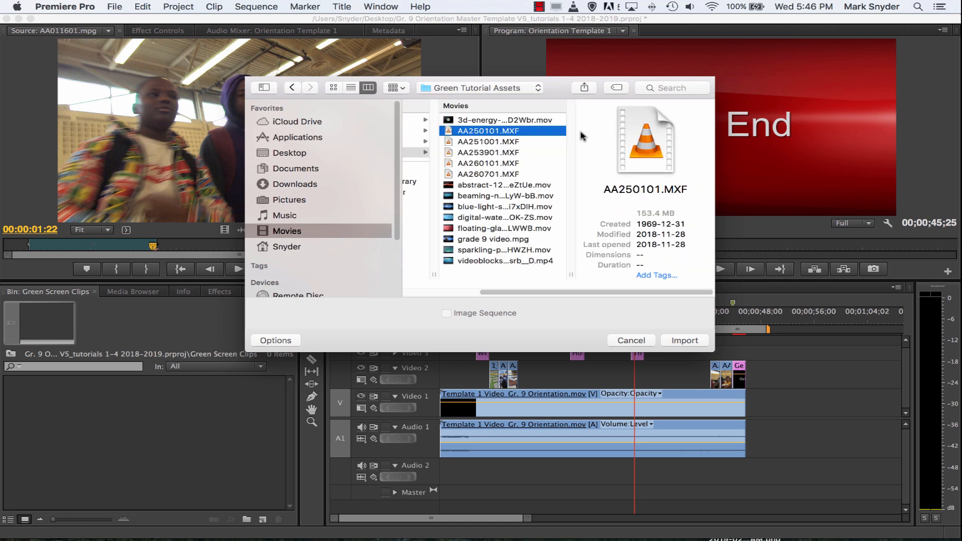
left_click(495, 142, "shift")
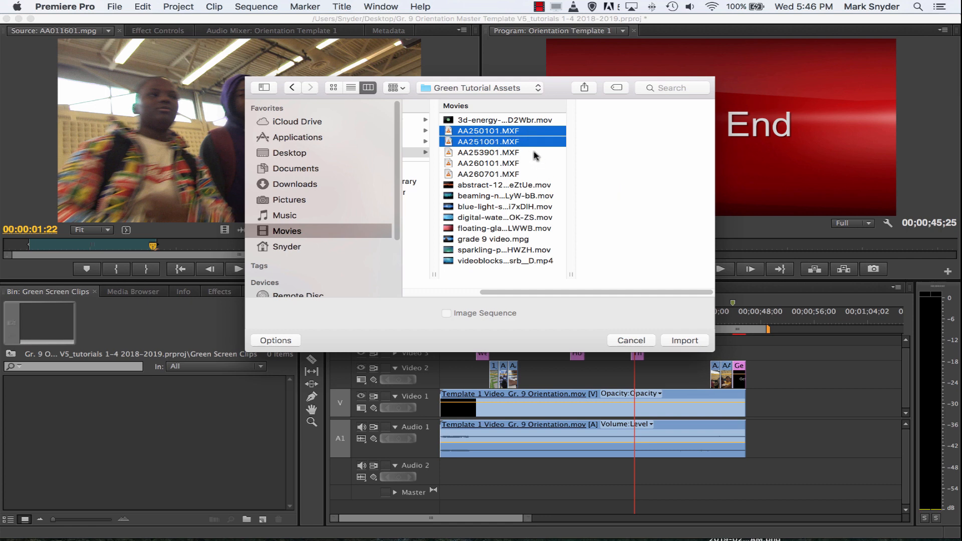
left_click(498, 163)
left_click(511, 131)
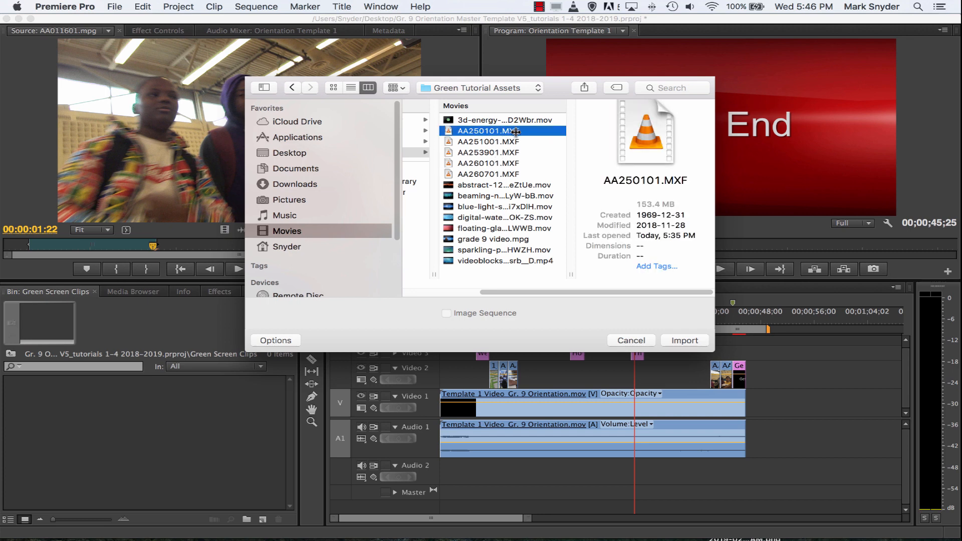
left_click(500, 143, "shift")
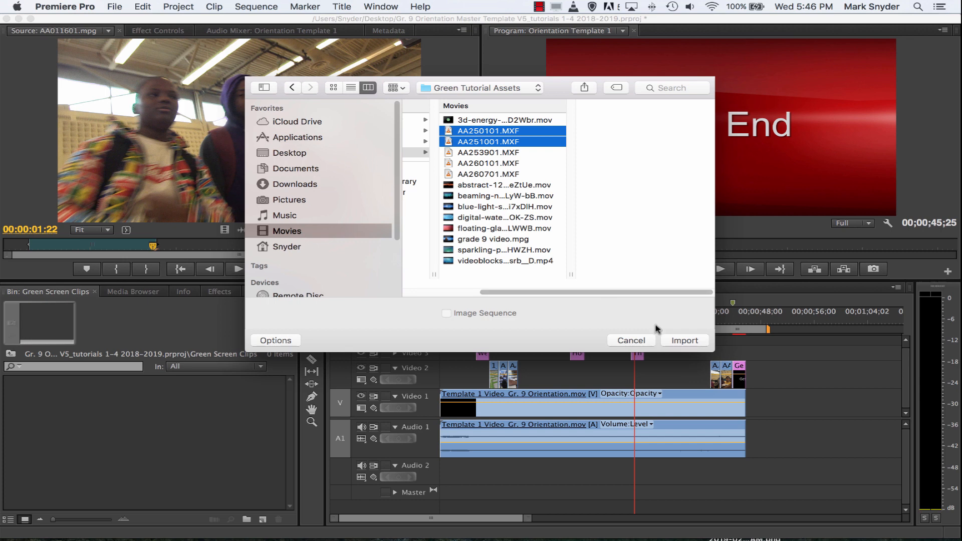
left_click(683, 341)
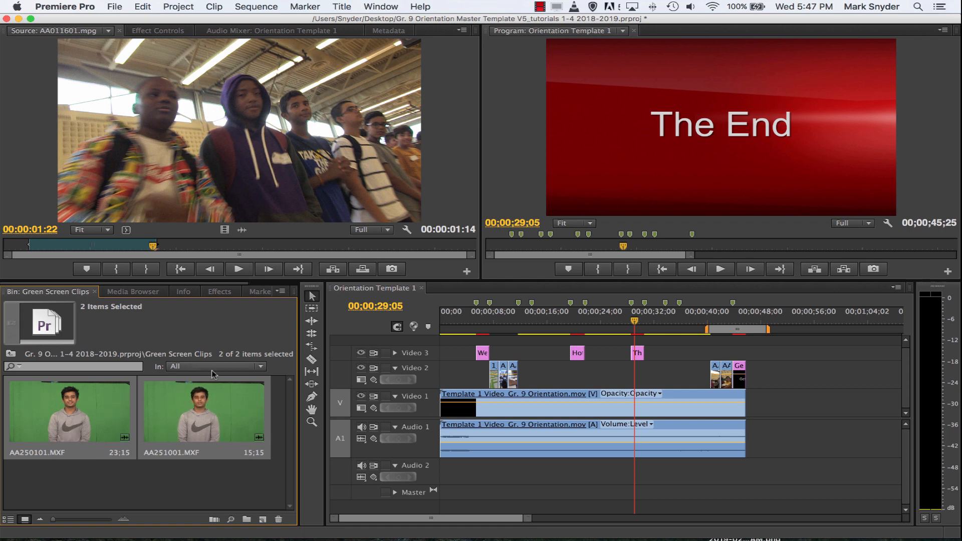
left_click(124, 479)
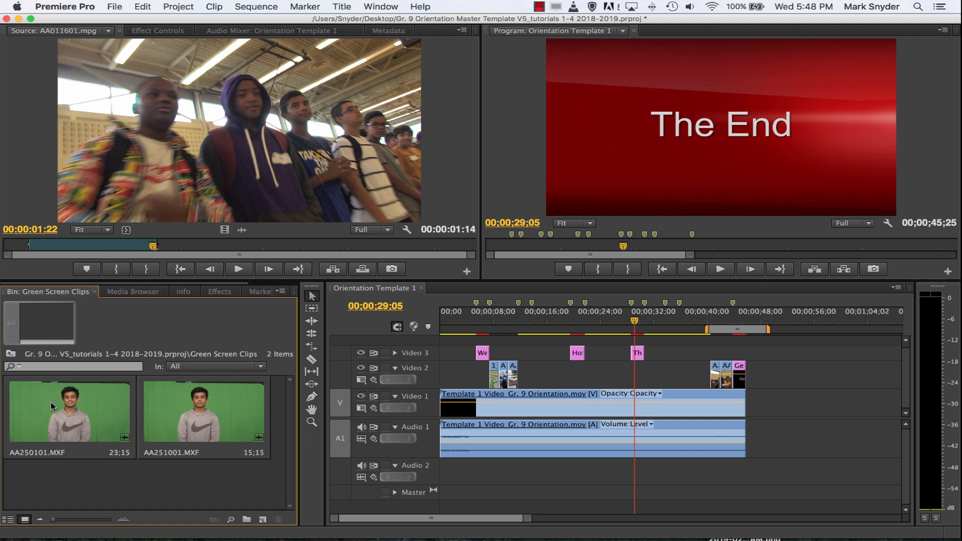
Step: Create a new sequence from the AA250101.MXF clip
right_click(83, 412)
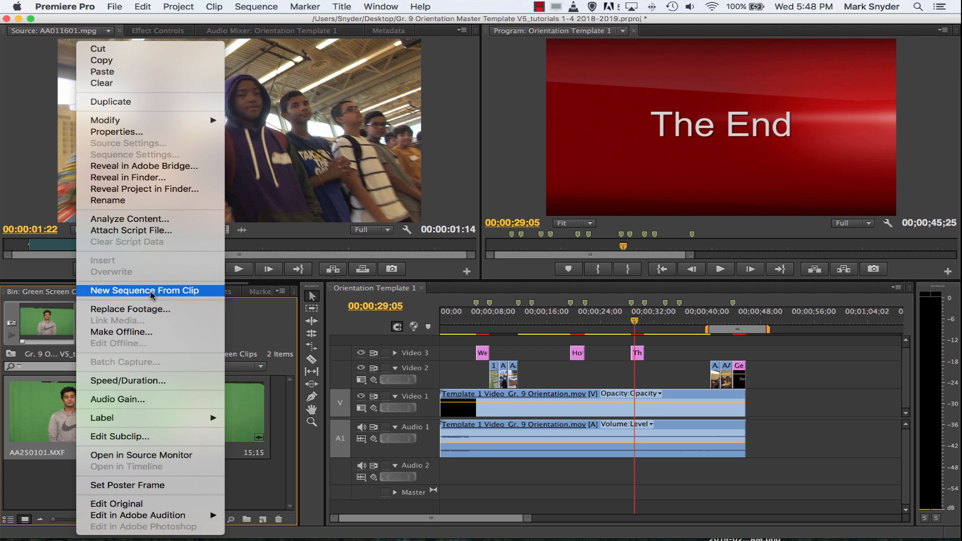
left_click(55, 463)
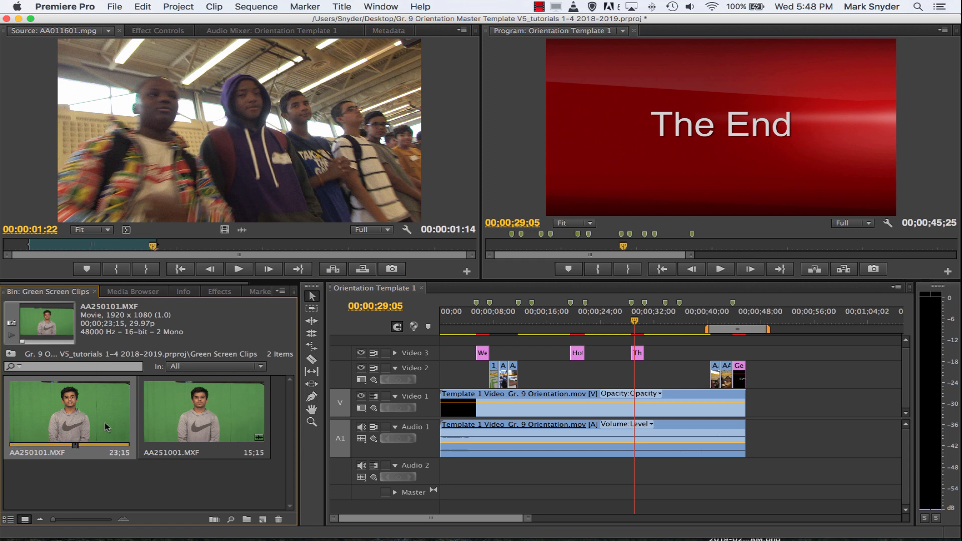
right_click(79, 420)
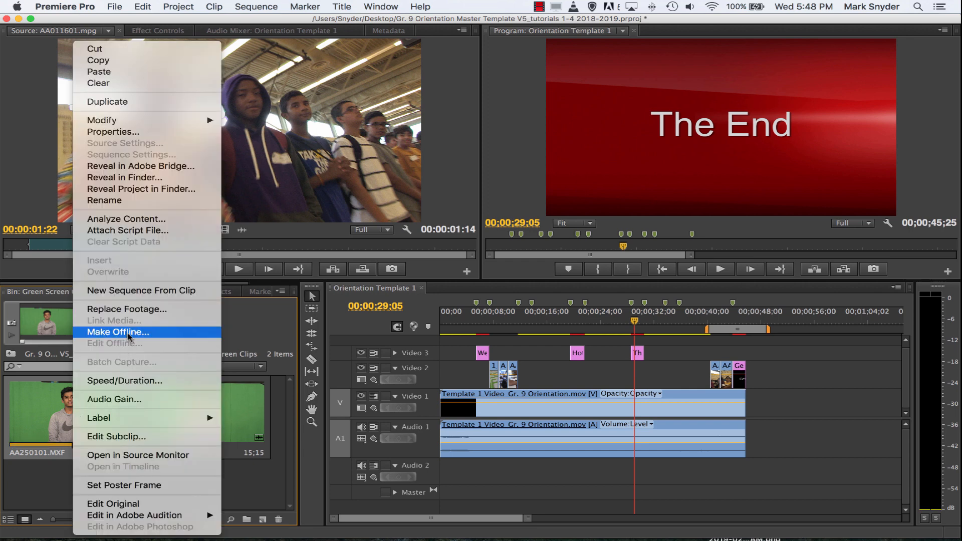
left_click(171, 292)
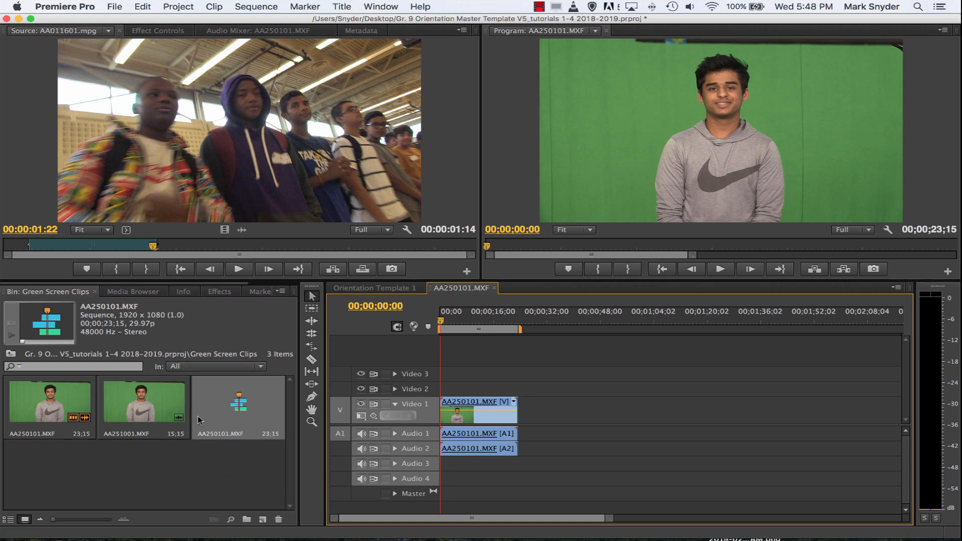
Step: Rename the sequence made from AA250101.MXF as Green Screen Sequence
mouse_move(74, 417)
mouse_move(234, 438)
left_click(227, 434)
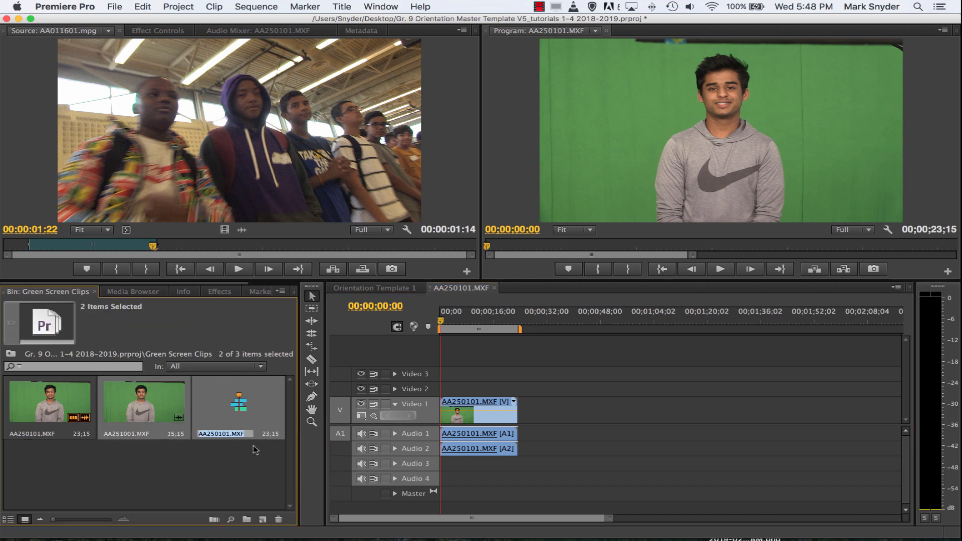
type("Creen Screen Sequence")
key("Return")
Step: View the Orientation Template 1 sequence and return to the Green Screen Sequence
left_click(474, 295)
left_click(393, 290)
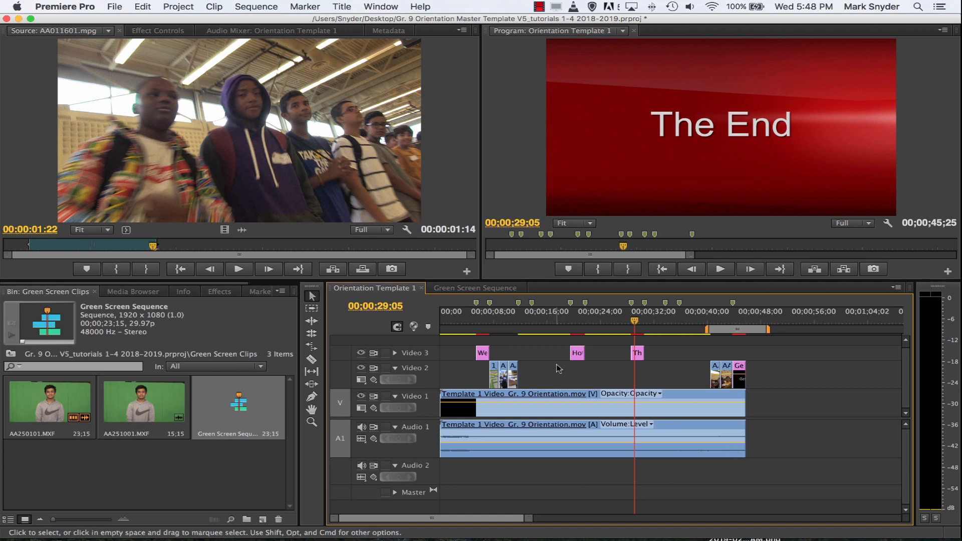
left_click(476, 292)
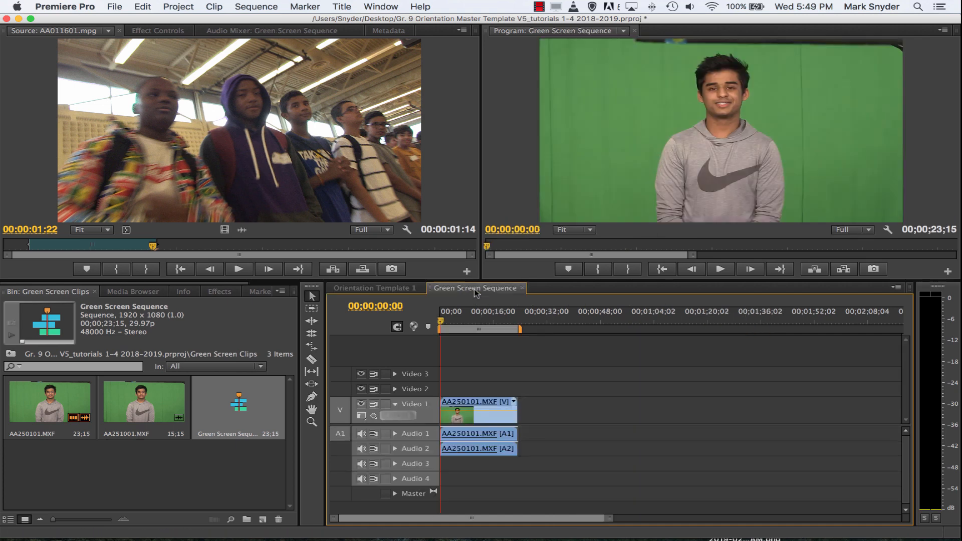
left_click(253, 466)
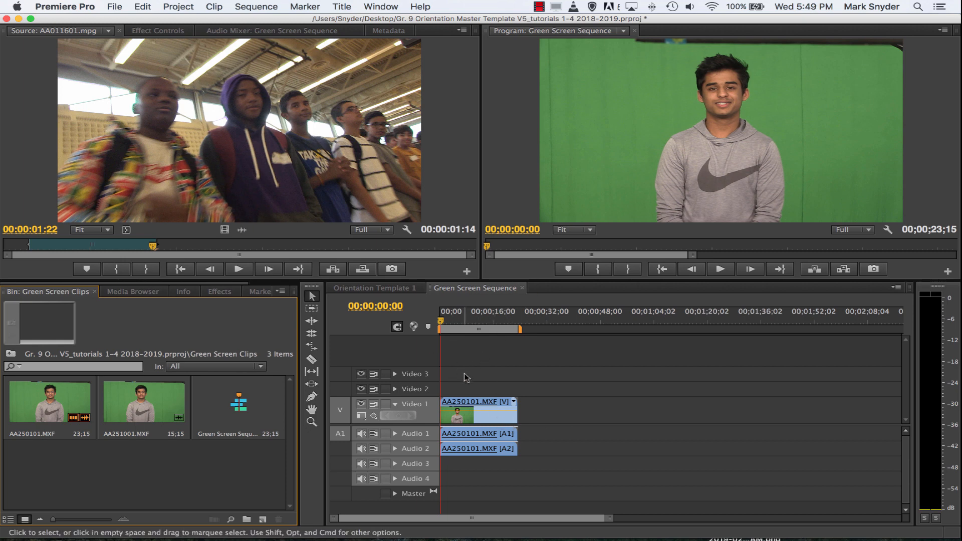
Step: Expand the Audio 1 track and adjust the audio gain of the AA250101.MXF clip by -20 dB
left_click(394, 433)
right_click(470, 443)
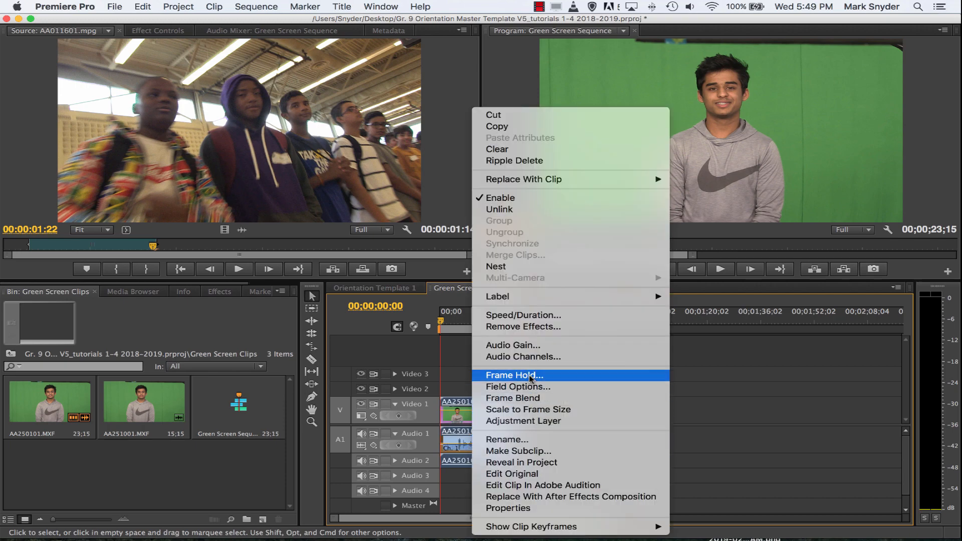
left_click(531, 346)
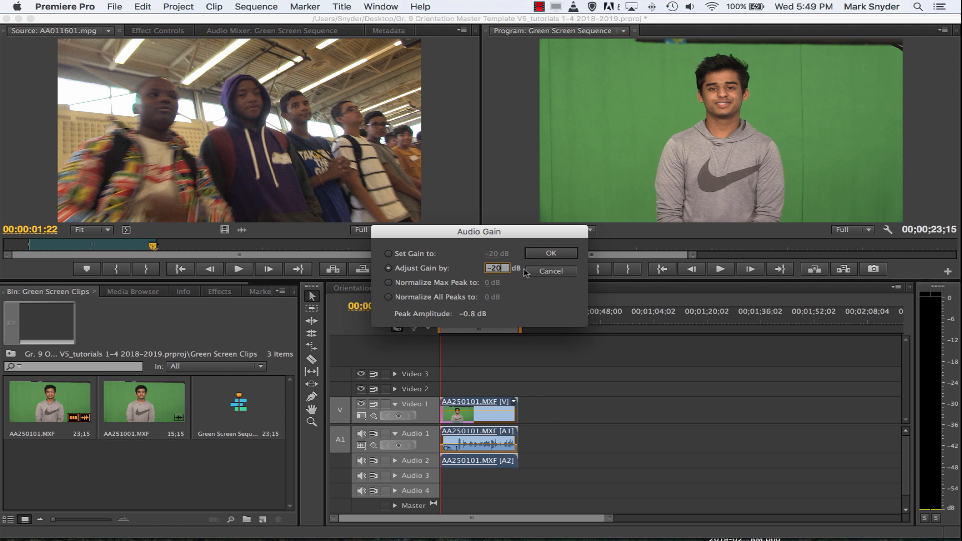
left_click(550, 253)
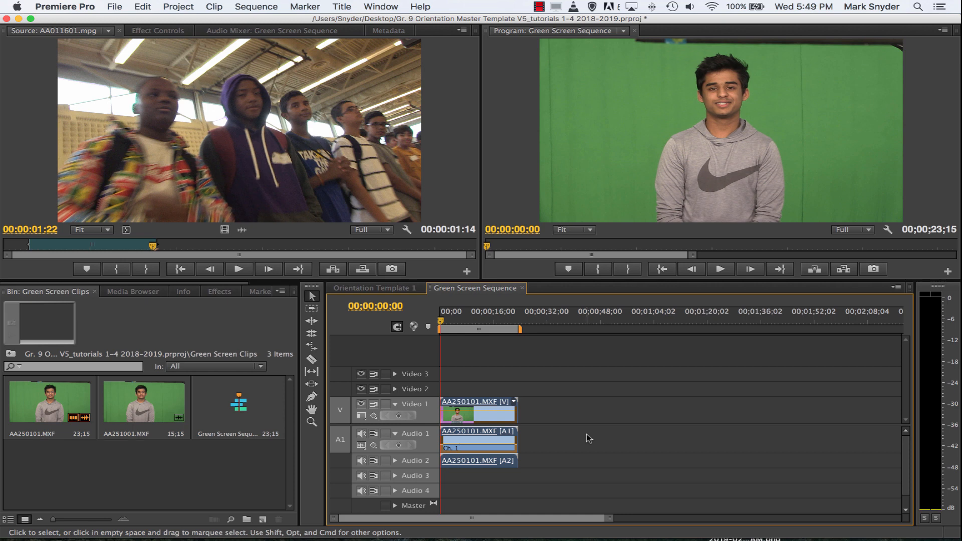
Step: Make the Video 1 track taller and lower the divider between the video and audio tracks
key("=")
key("=")
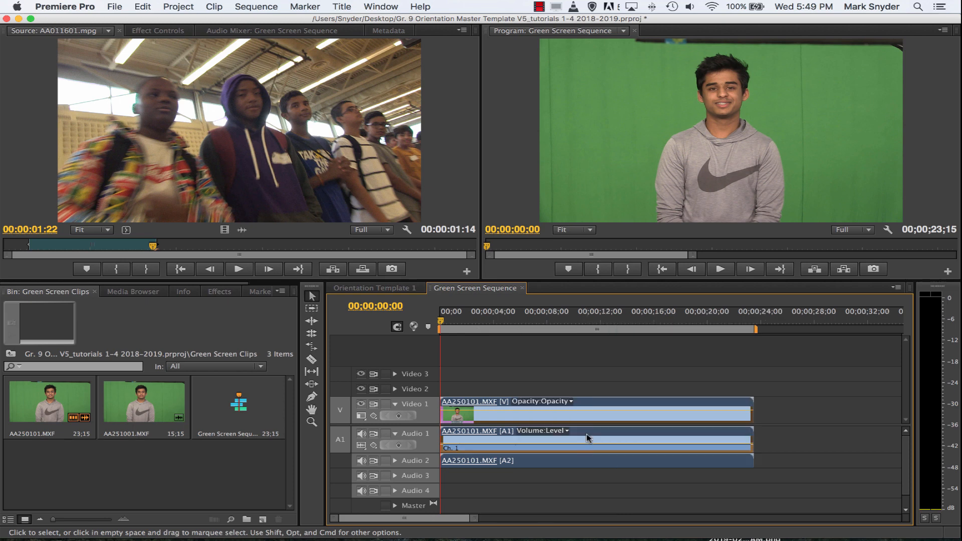
left_click_drag(408, 396, 410, 383)
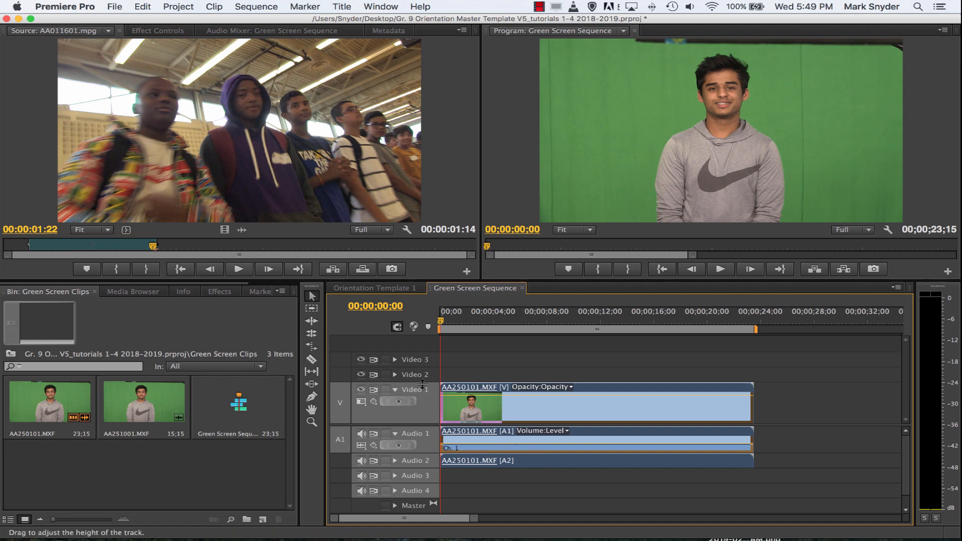
left_click_drag(423, 382, 423, 378)
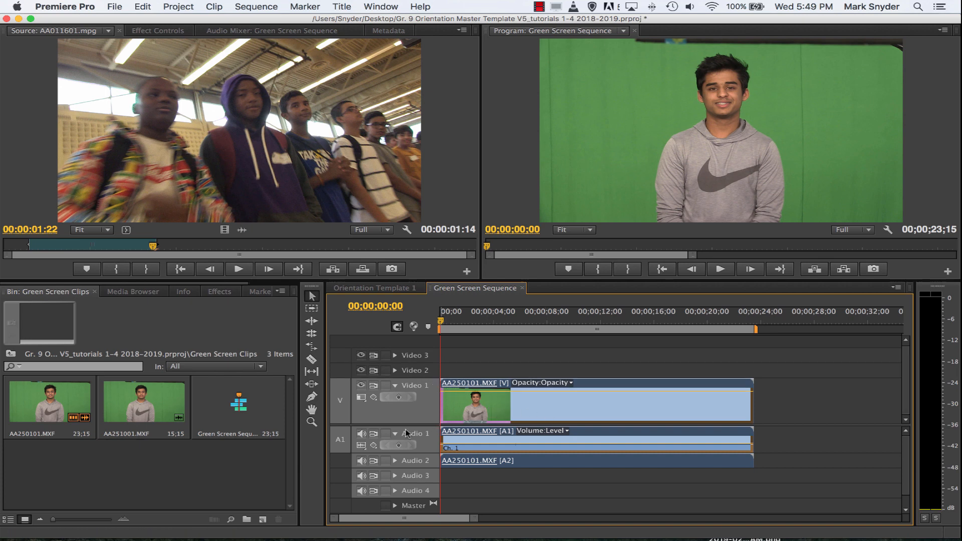
left_click_drag(409, 425, 410, 442)
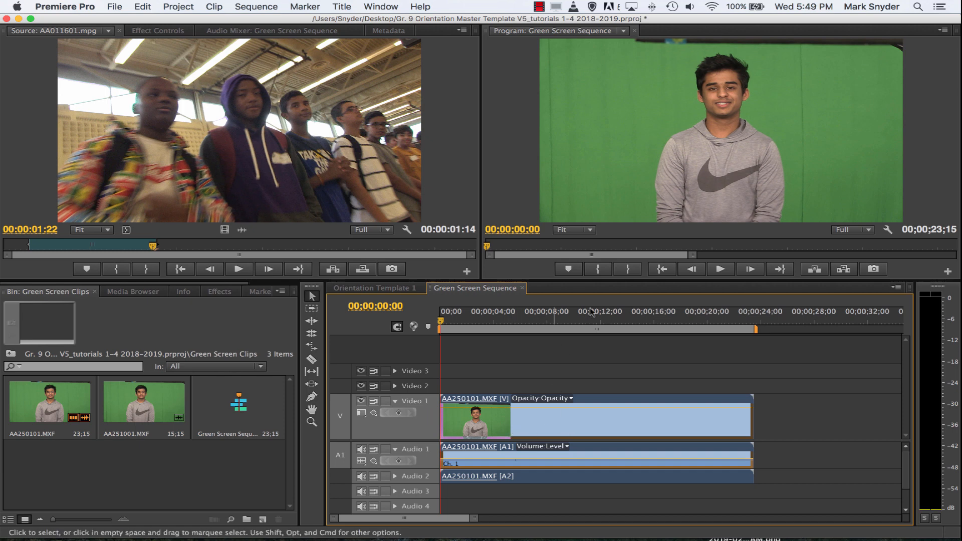
Step: Play the Green Screen Sequence from its start for about six seconds
key("space")
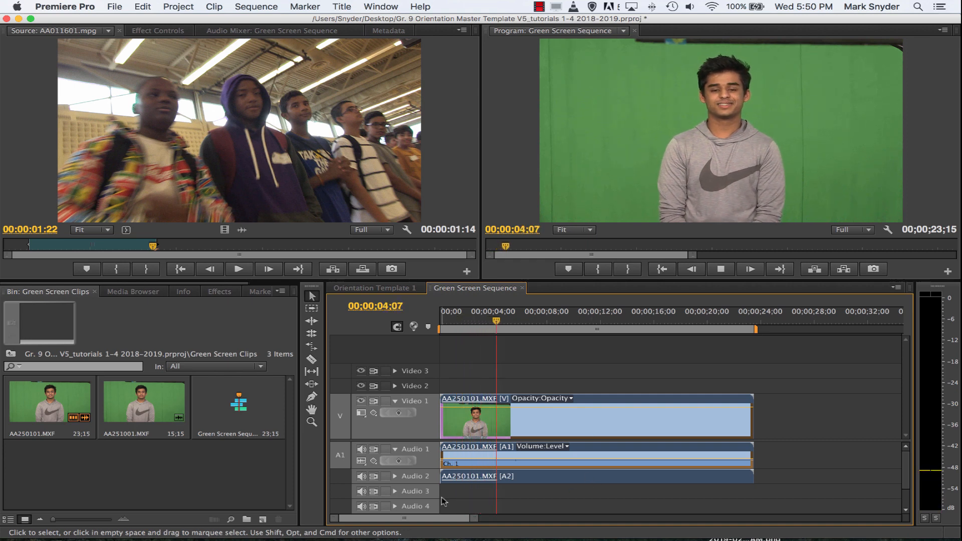
key("space")
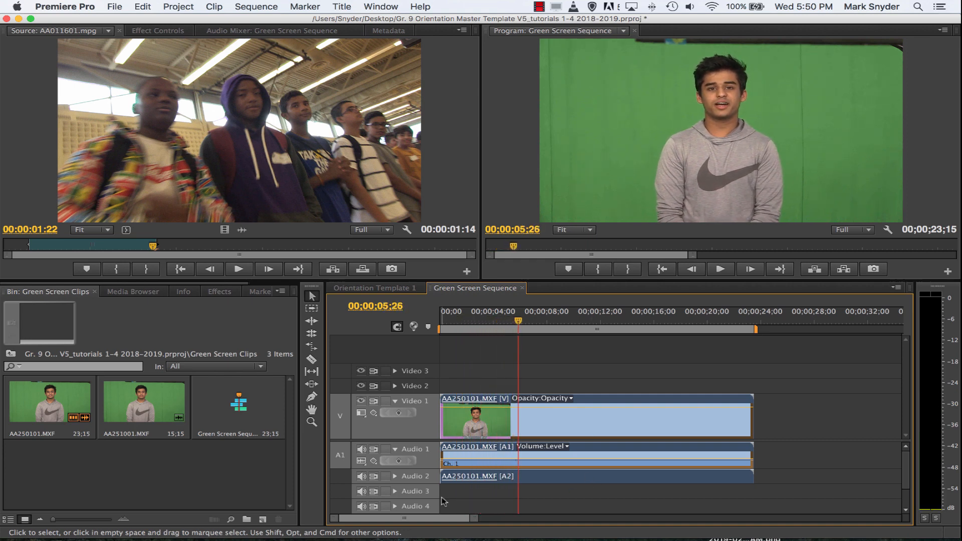
Step: Trim the start of the AA250101.MXF clip to 00;00;05;00 and move the trimmed clip to the sequence's beginning
key("Left")
key("Left")
key("Left")
key("Left")
key("Left")
key("Left")
key("Left")
key("Left")
key("Left")
key("Left")
key("Left")
key("Left")
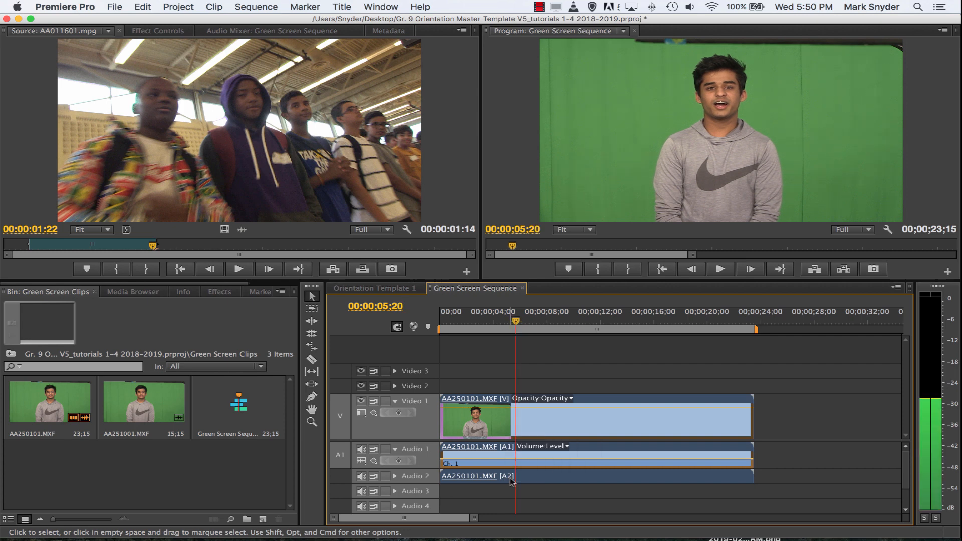
key("Left")
key("Left")
key("Left")
key("Left")
key("Left")
key("Left")
key("Left")
key("Left")
key("Left")
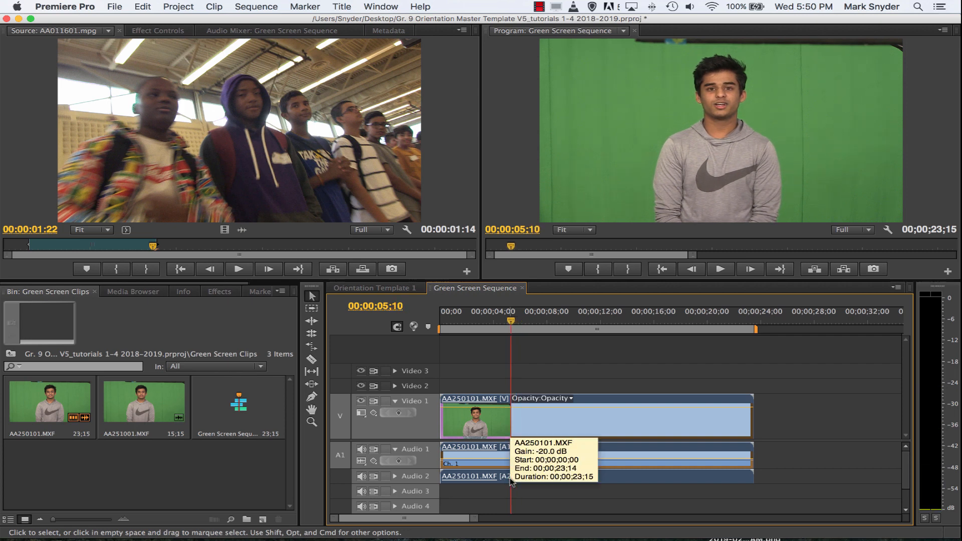
key("Left")
key("Left")
key("Left")
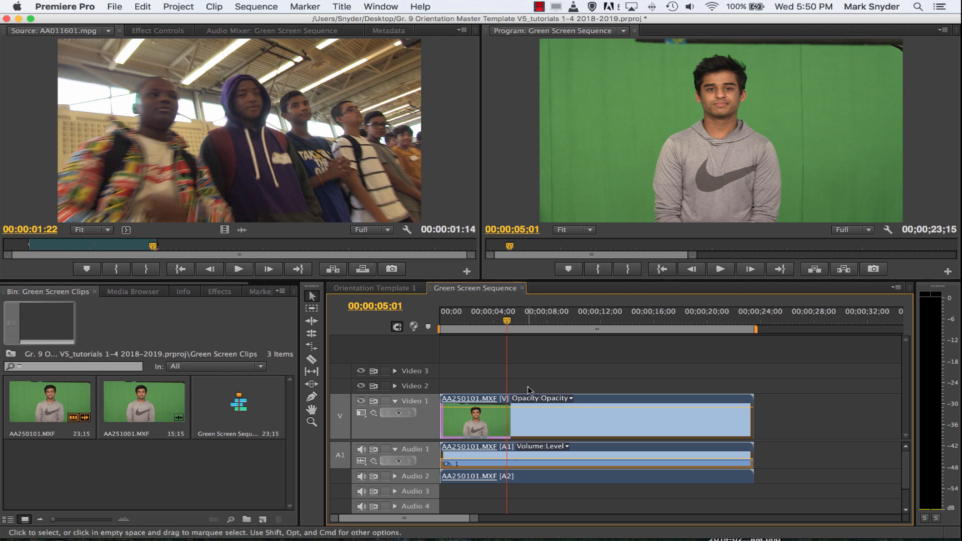
left_click_drag(508, 328, 509, 326)
left_click_drag(444, 424, 510, 428)
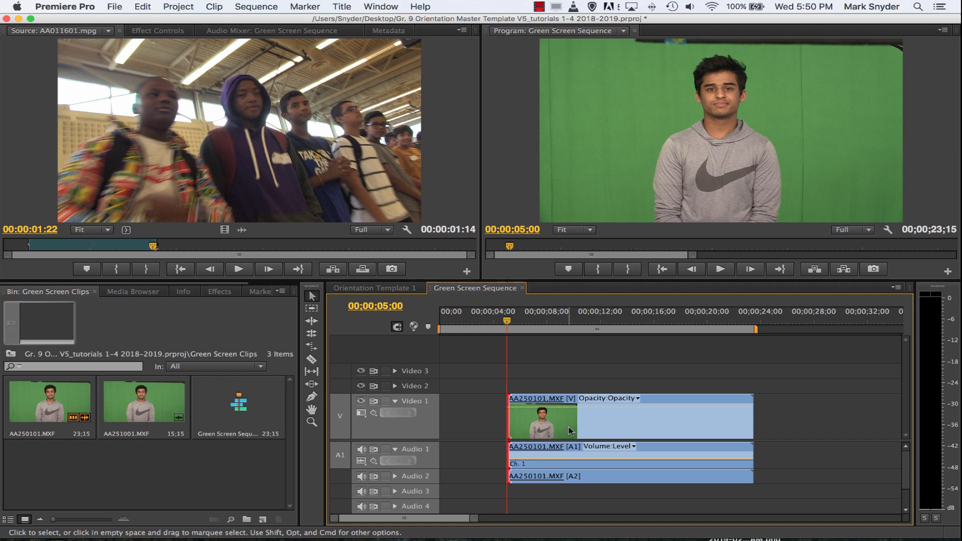
left_click_drag(573, 428, 505, 429)
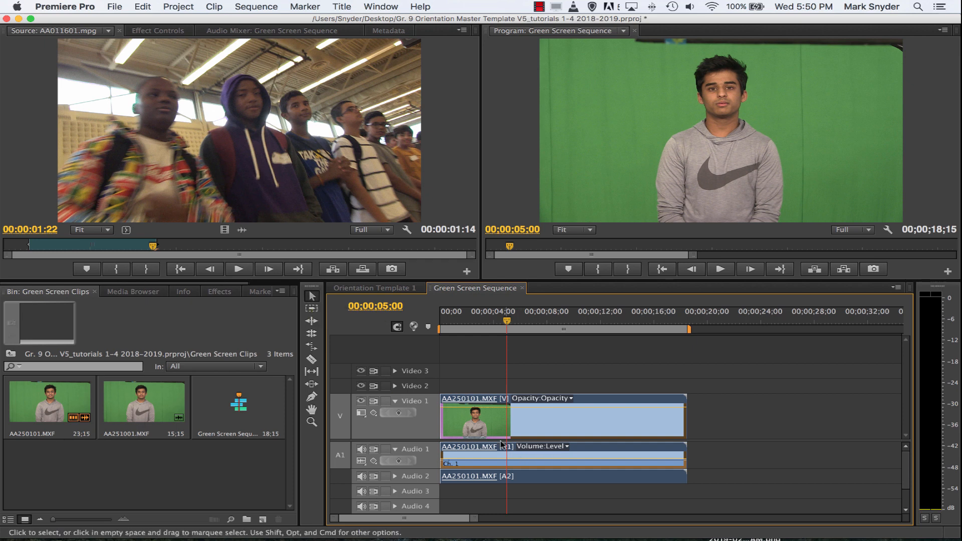
Step: Play the trimmed AA250101.MXF clip from its start and review its ending from 00;00;14;09
key("Home")
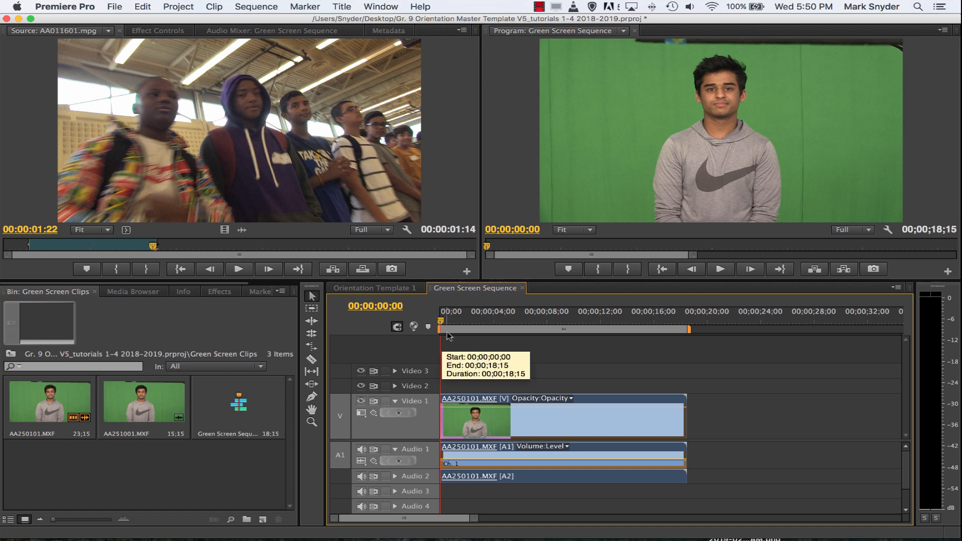
key("space")
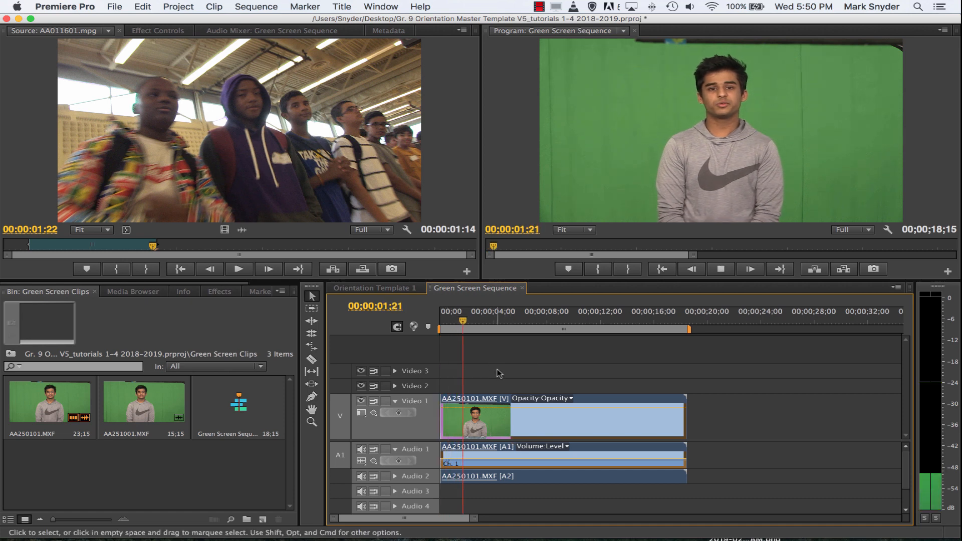
left_click(483, 321)
left_click_drag(484, 321, 631, 350)
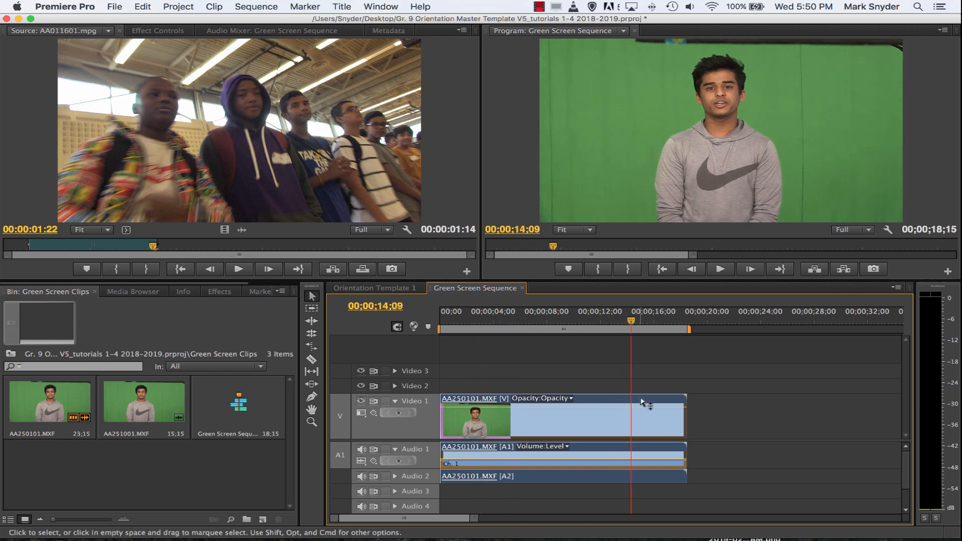
key("space")
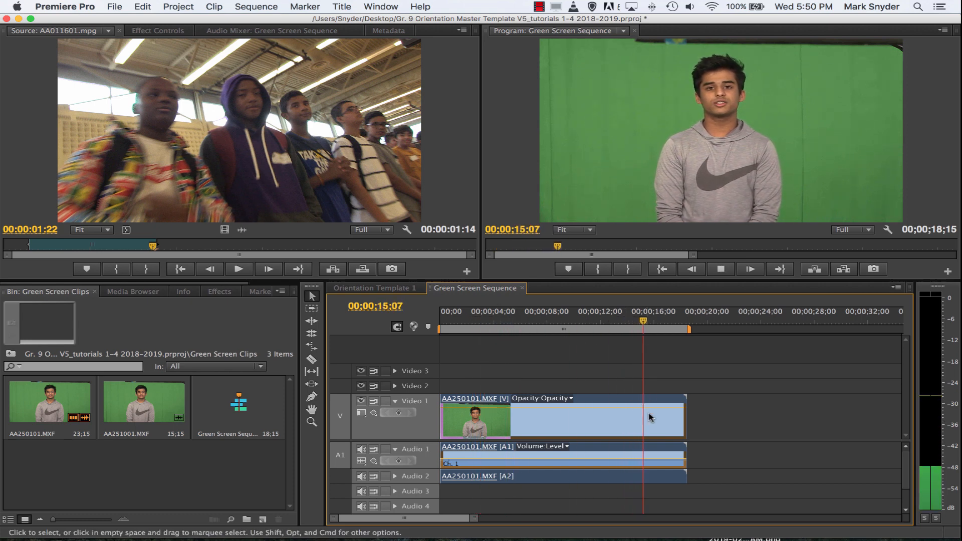
key("space")
key("space")
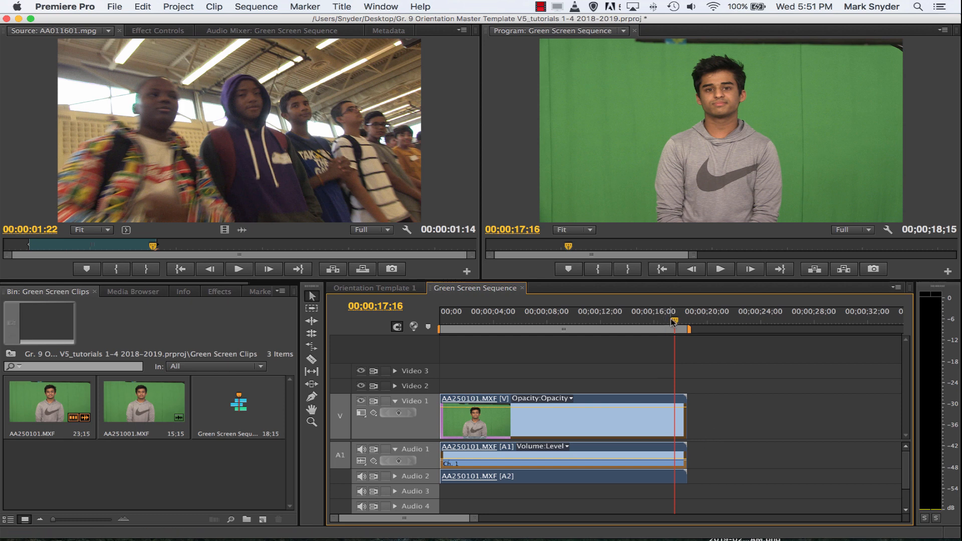
Step: Trim the end of the AA250101.MXF clip after the speech finishes, giving it a duration of 00;00;18;01
left_click_drag(673, 320, 662, 321)
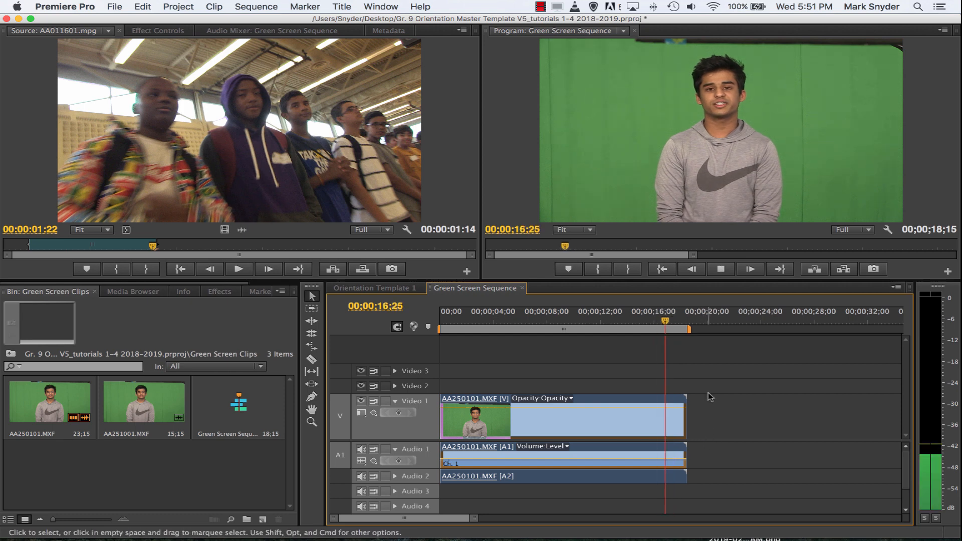
left_click_drag(691, 418, 671, 418)
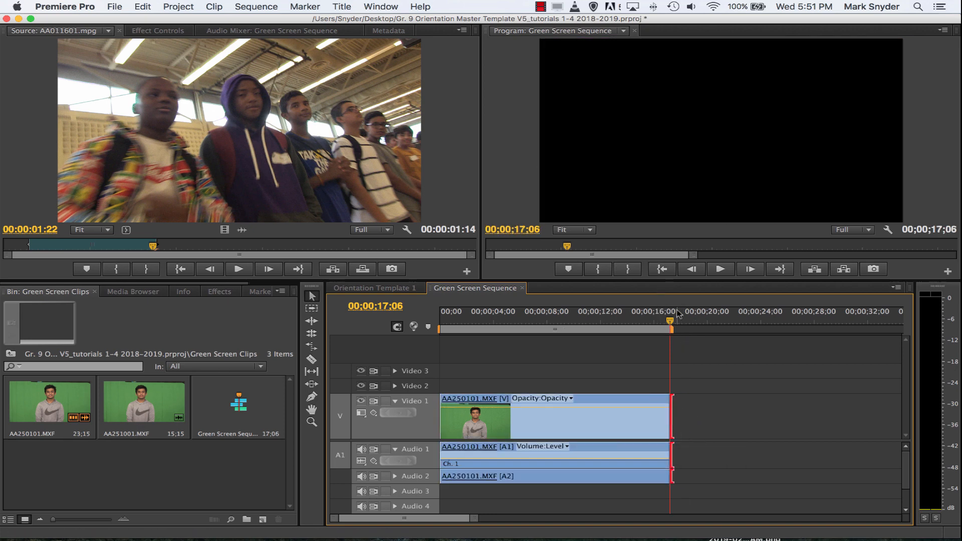
key("j")
key("space")
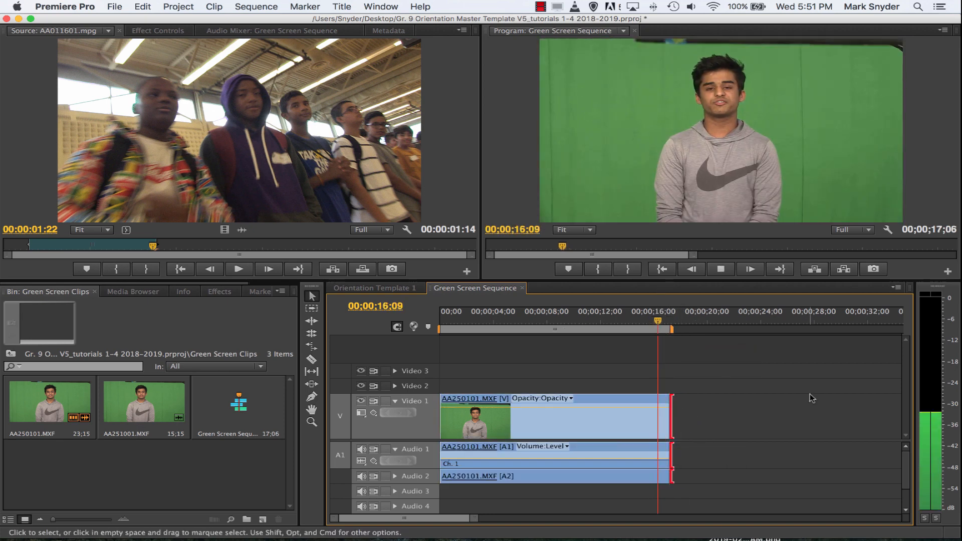
key("space")
left_click_drag(673, 423, 683, 423)
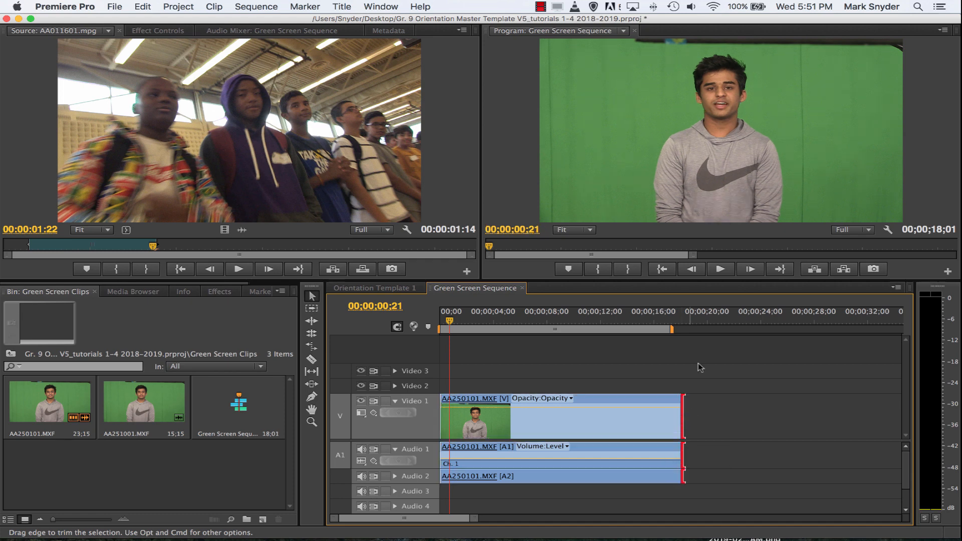
Step: Play the opening seconds of the trimmed AA250101.MXF clip and make the Audio 1 track taller
left_click(654, 321)
key("space")
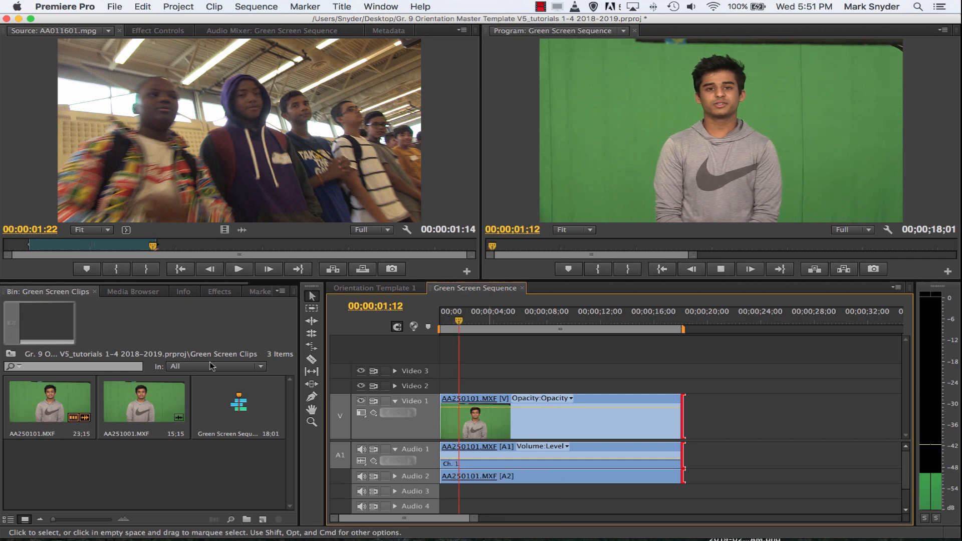
key("space")
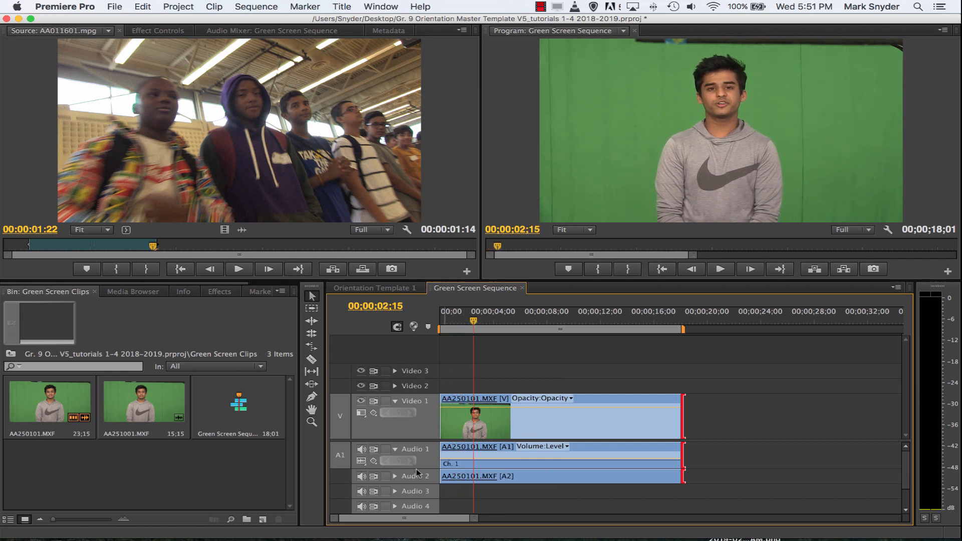
left_click_drag(422, 467, 423, 481)
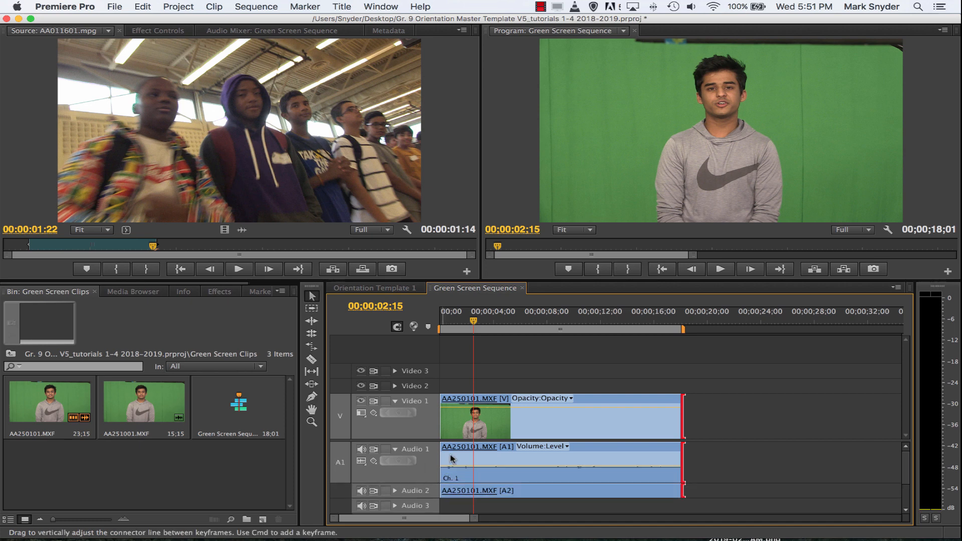
left_click_drag(476, 323, 439, 331)
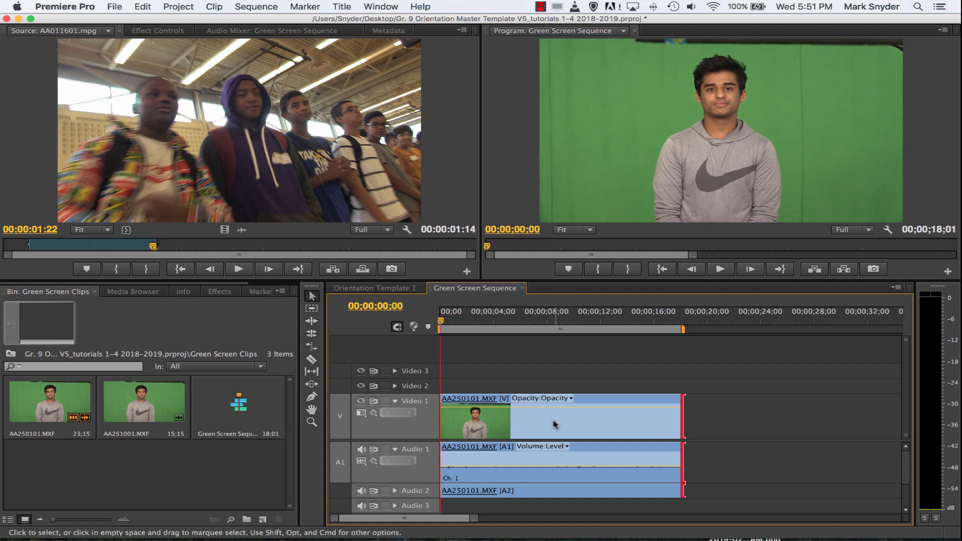
Step: Add the AA251001.MXF clip from the bin to the Video 1 track, leaving a gap after AA250101.MXF and starting at 00;00;21;16
left_click(147, 425)
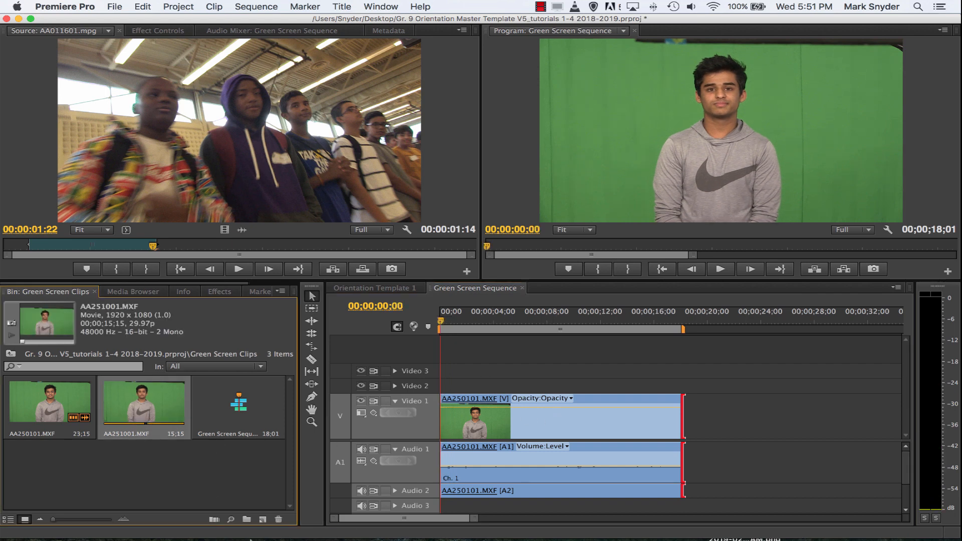
left_click(203, 489)
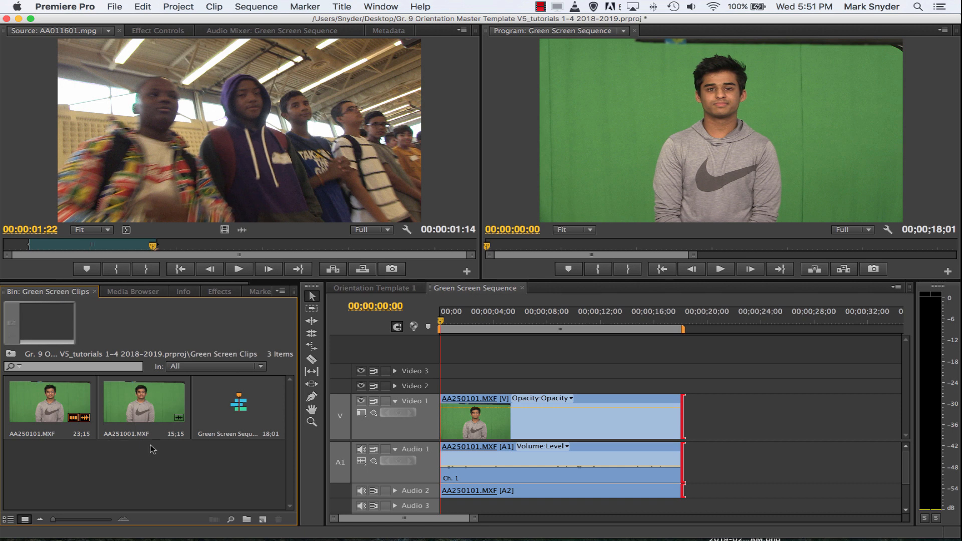
left_click_drag(146, 406, 735, 447)
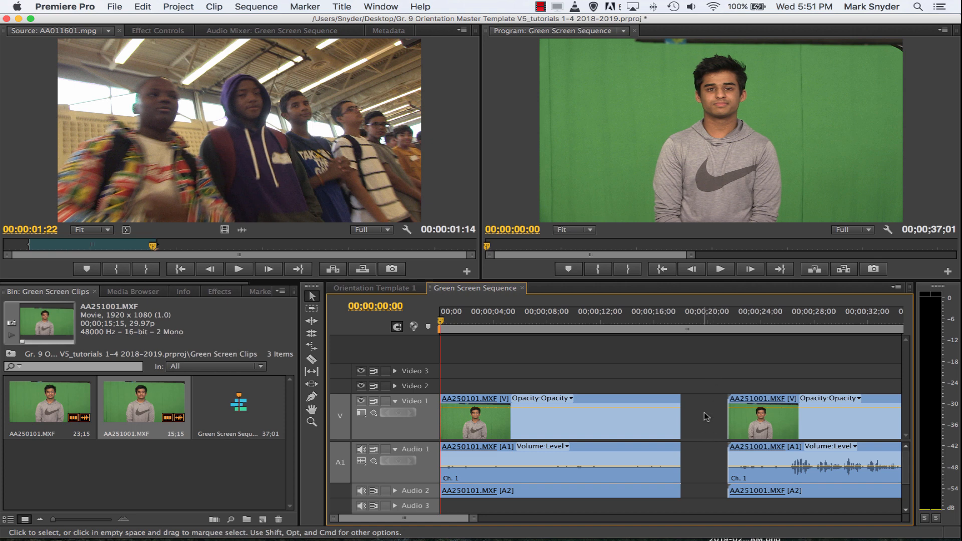
Step: Find where the speech begins in the AA251001.MXF clip and trim the clip's start to 00;00;25;07
left_click_drag(447, 321, 736, 351)
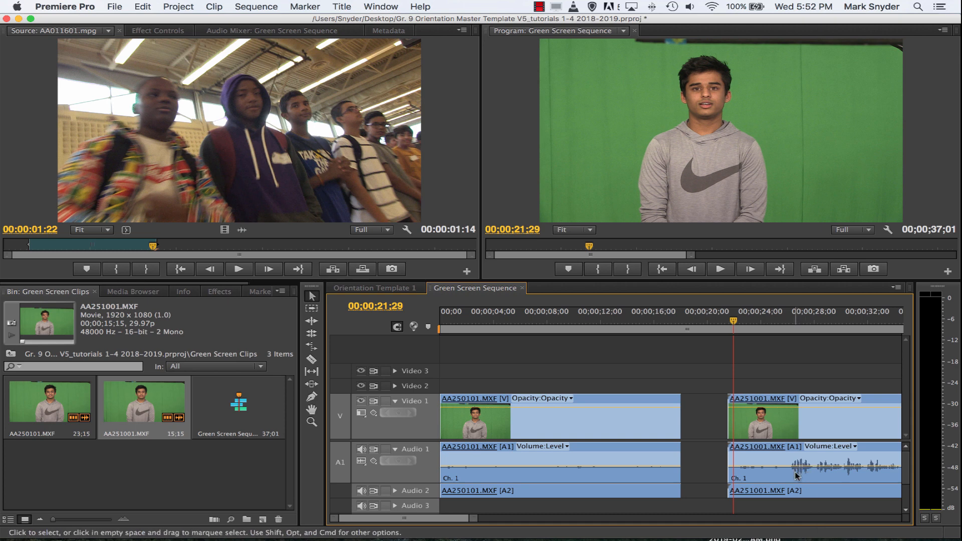
left_click_drag(733, 323, 788, 330)
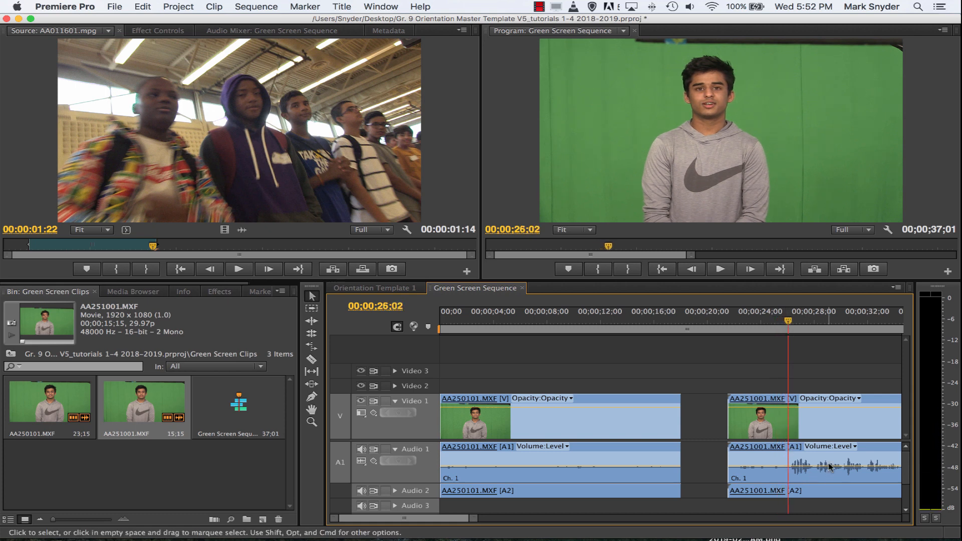
key("space")
key("space")
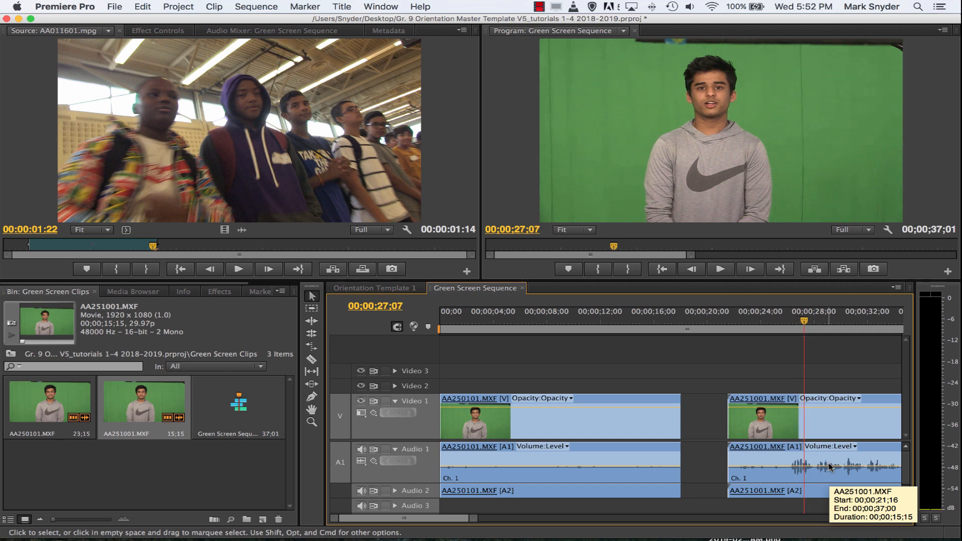
key("space")
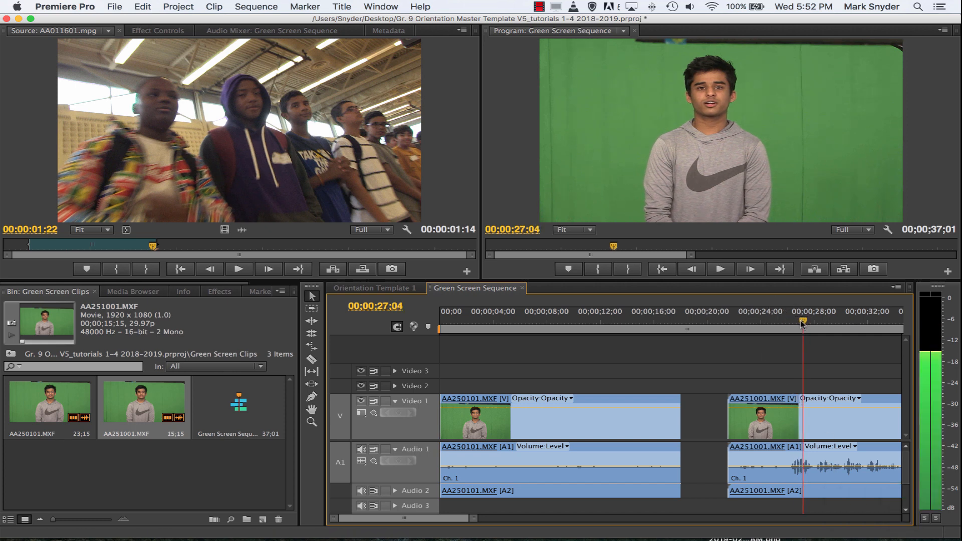
left_click(785, 329)
left_click_drag(785, 331, 776, 329)
left_click(731, 415)
left_click_drag(731, 415, 778, 415)
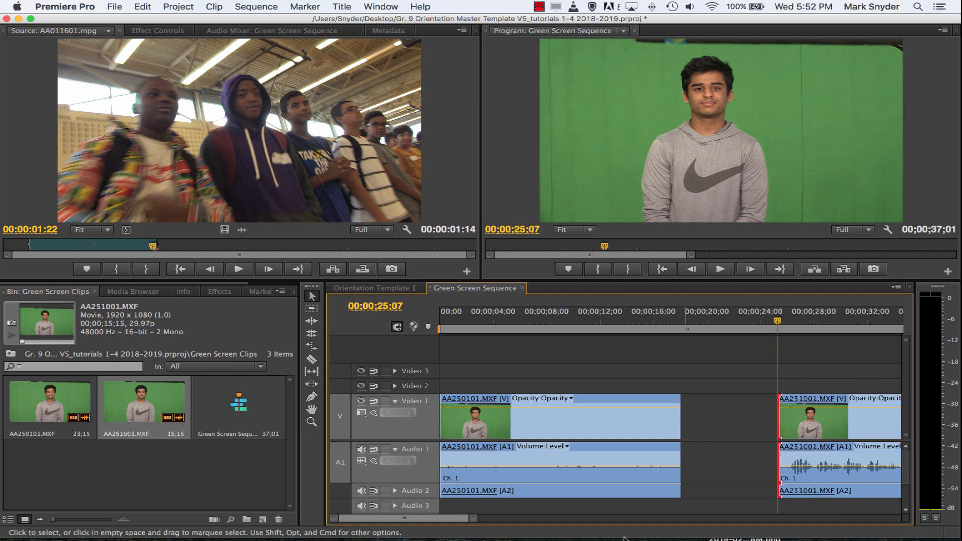
Step: Trim the end of the AA251001.MXF clip to 00;00;36;07 and move the clip earlier to start at 00;00;22;16
scroll(546, 415, "right", 5)
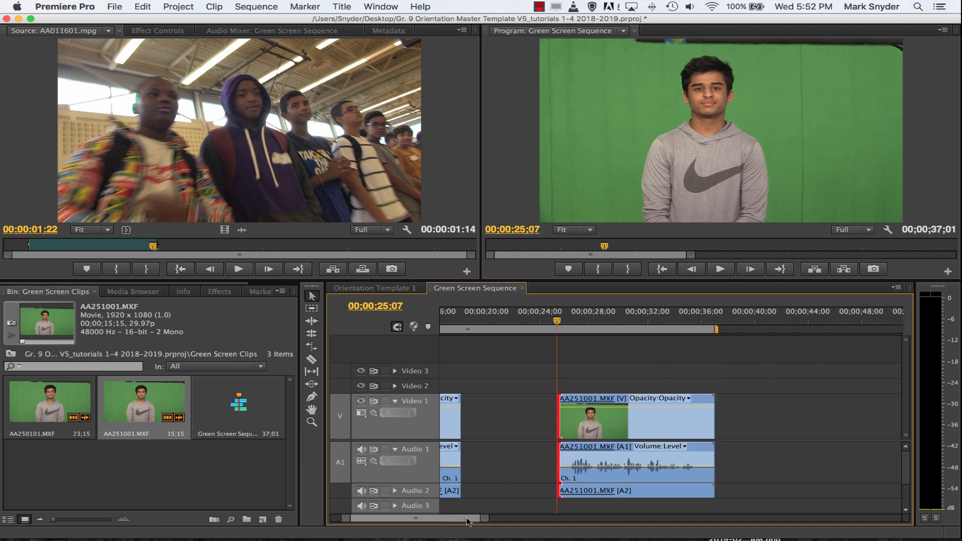
left_click_drag(557, 332, 682, 357)
key("space")
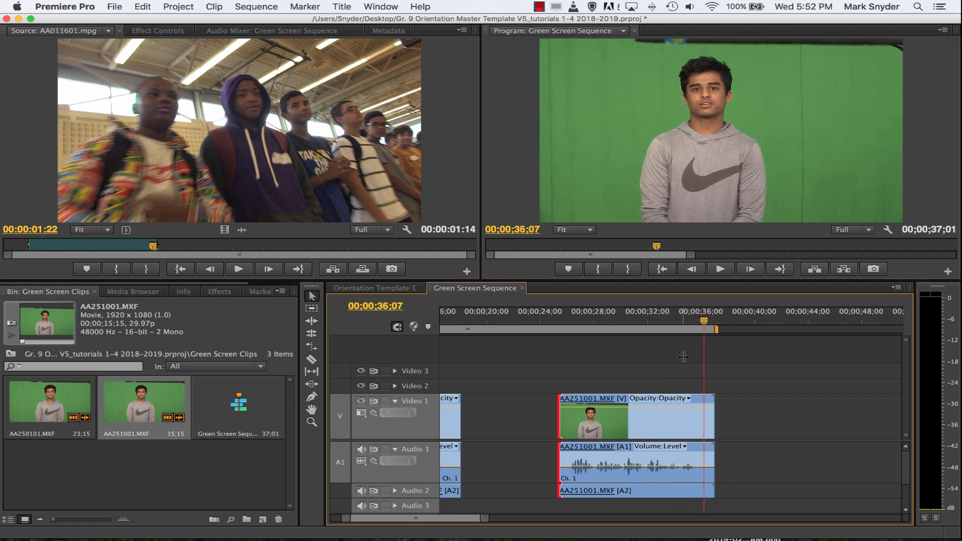
left_click_drag(713, 413, 702, 412)
left_click_drag(605, 399, 569, 399)
left_click(720, 435)
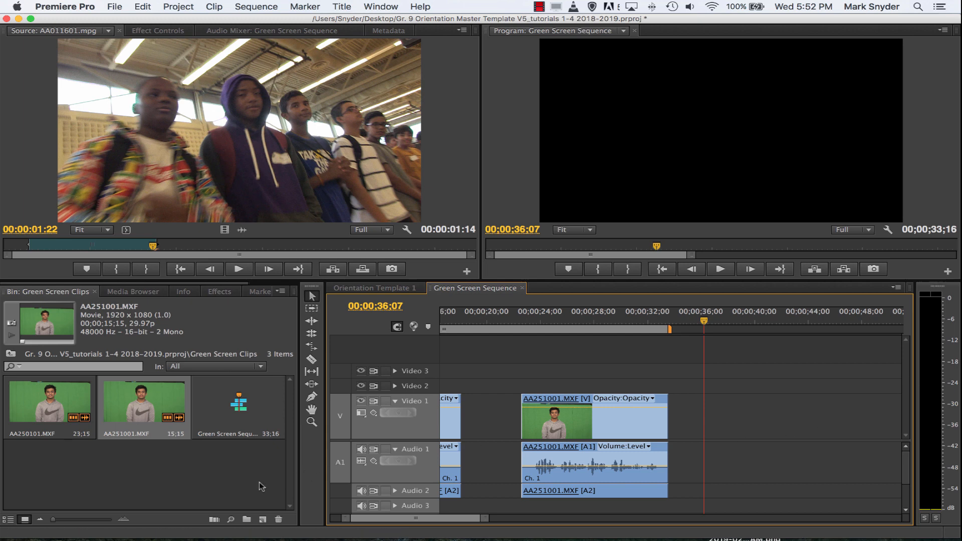
scroll(427, 525, "left", 3)
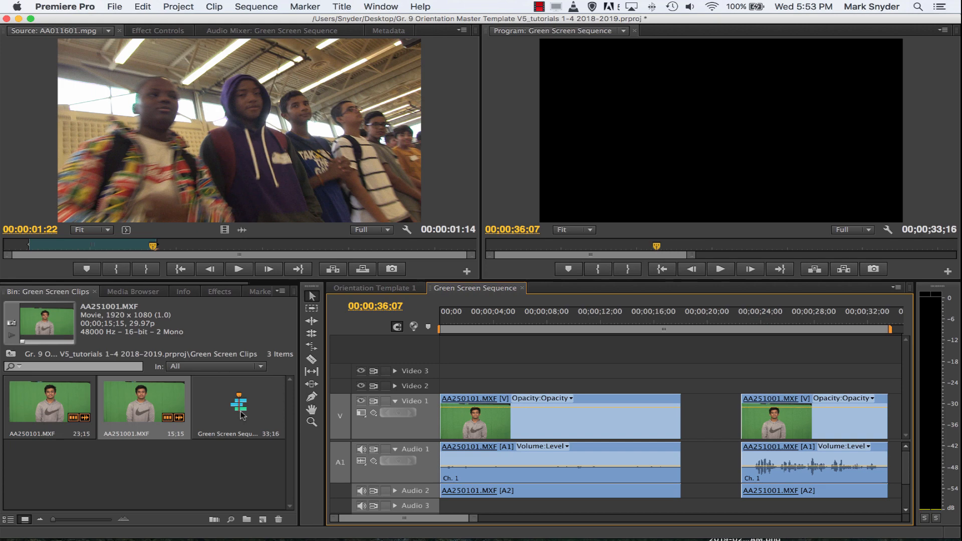
right_click(36, 414)
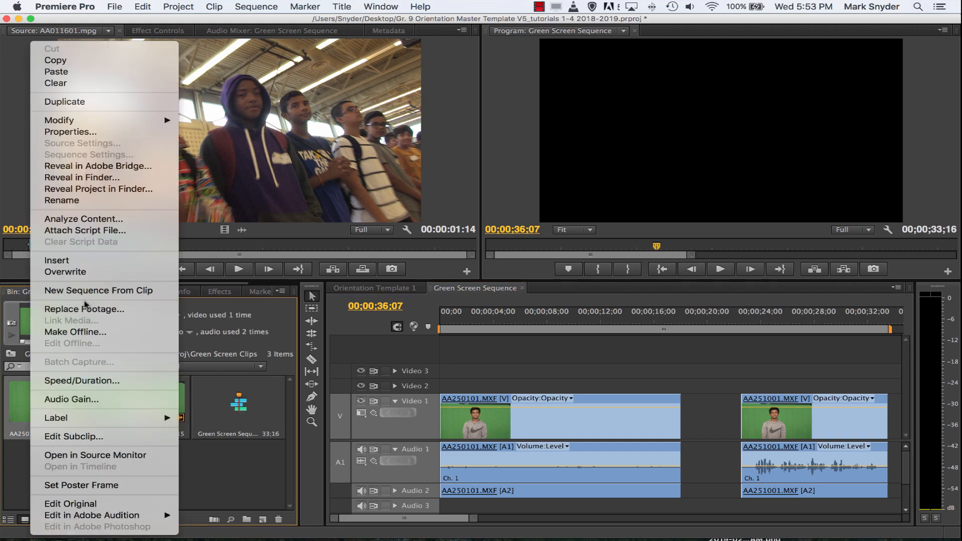
key("Escape")
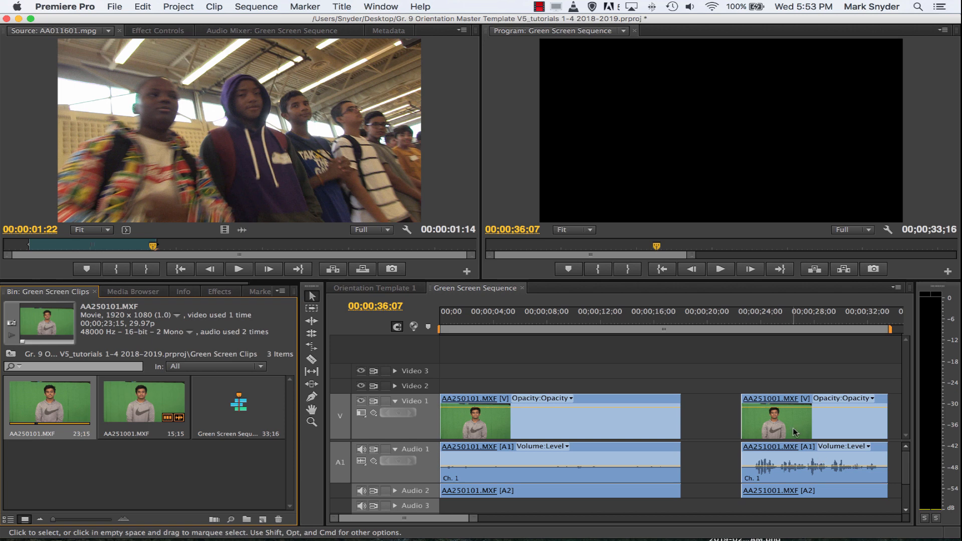
mouse_move(793, 432)
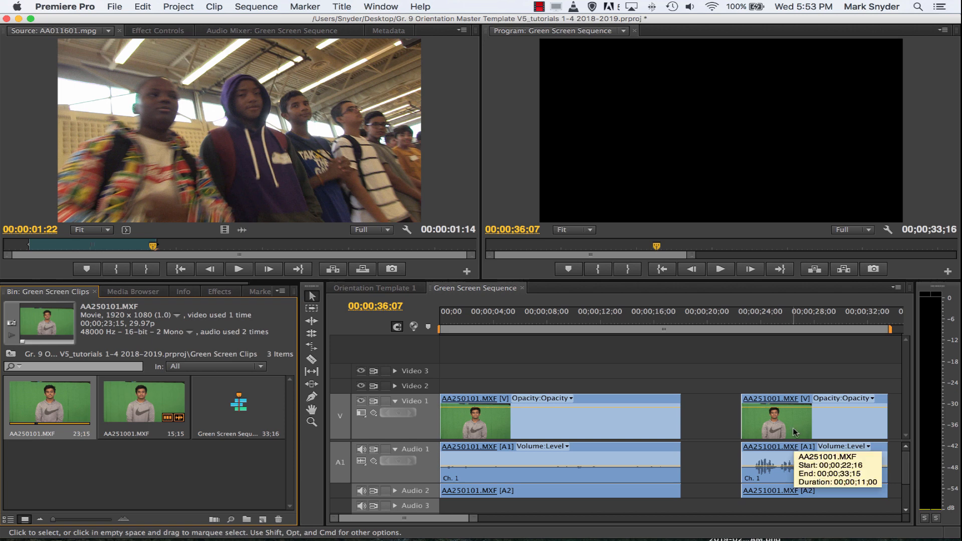